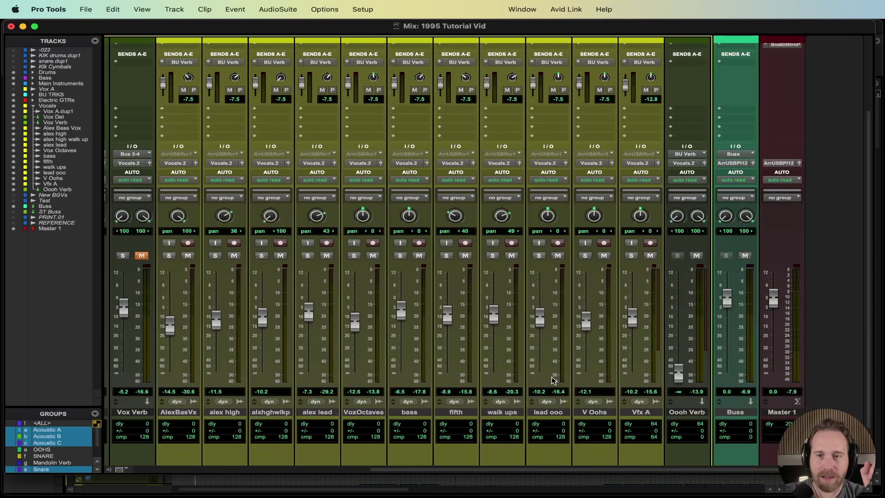
Step: Save the session and bring up the Edit window with the backing vocal tracks in view
{"action": "key", "text": "super+s"}
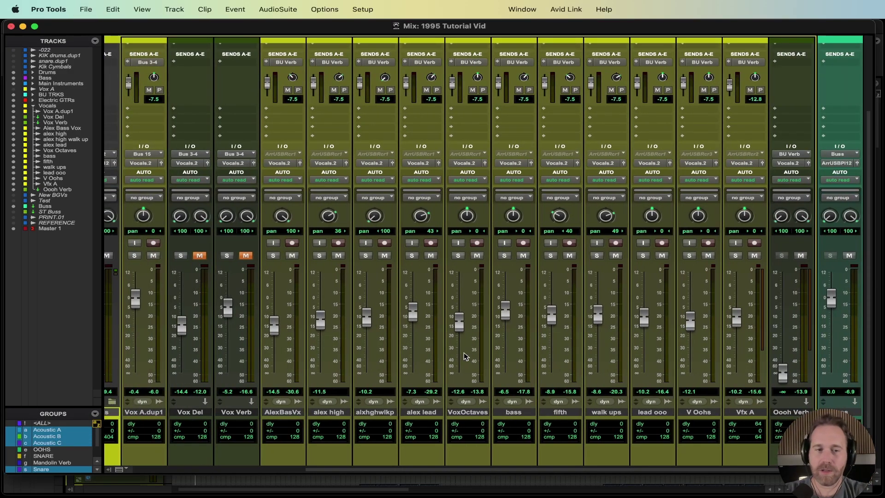
{"action": "key", "text": "super+equal"}
{"action": "scroll", "coordinate": [443, 285], "scroll_direction": "down", "scroll_amount": 5}
{"action": "scroll", "coordinate": [443, 289], "scroll_direction": "down", "scroll_amount": 1}
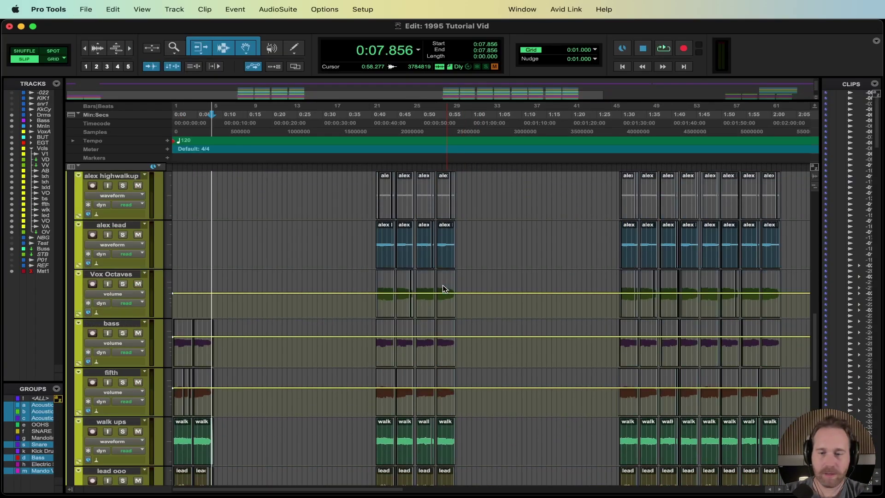
Step: Play the mix from the start of the song through the first lead vocal phrases while reviewing the track layout
{"action": "key", "text": "Return"}
{"action": "key", "text": "space"}
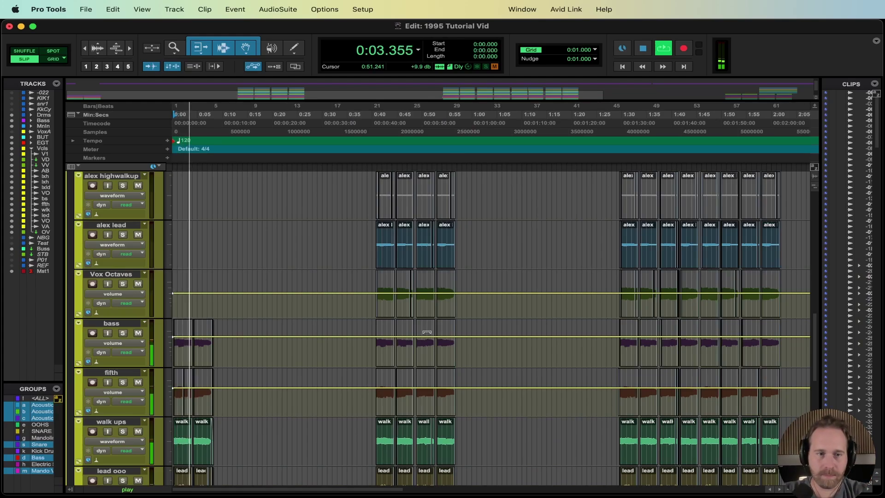
{"action": "scroll", "coordinate": [332, 283], "scroll_direction": "up", "scroll_amount": 6}
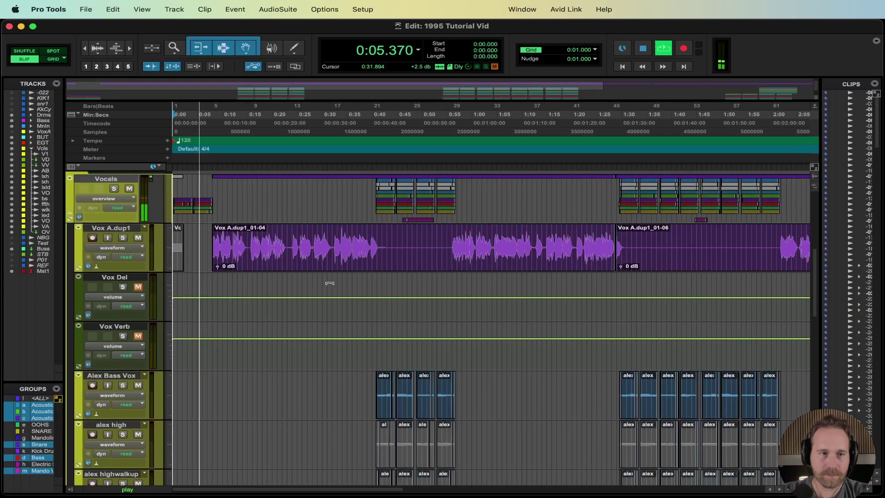
{"action": "scroll", "coordinate": [323, 281], "scroll_direction": "up", "scroll_amount": 3}
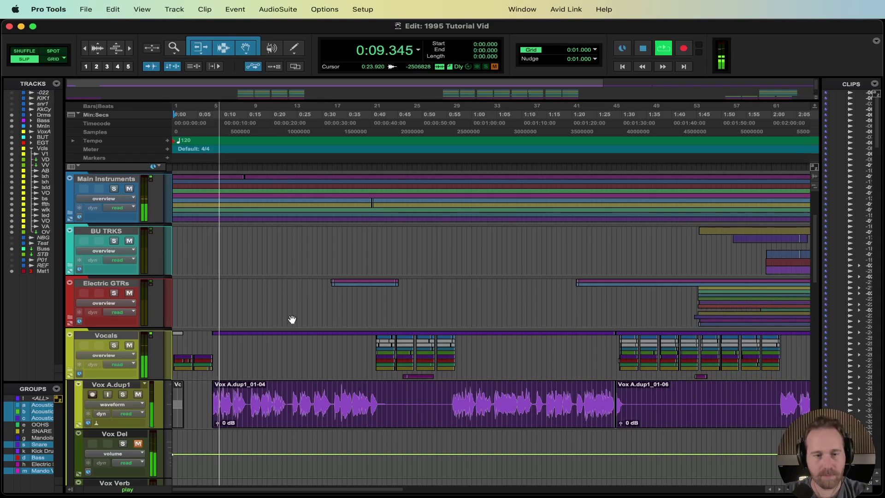
{"action": "scroll", "coordinate": [286, 322], "scroll_direction": "down", "scroll_amount": 3}
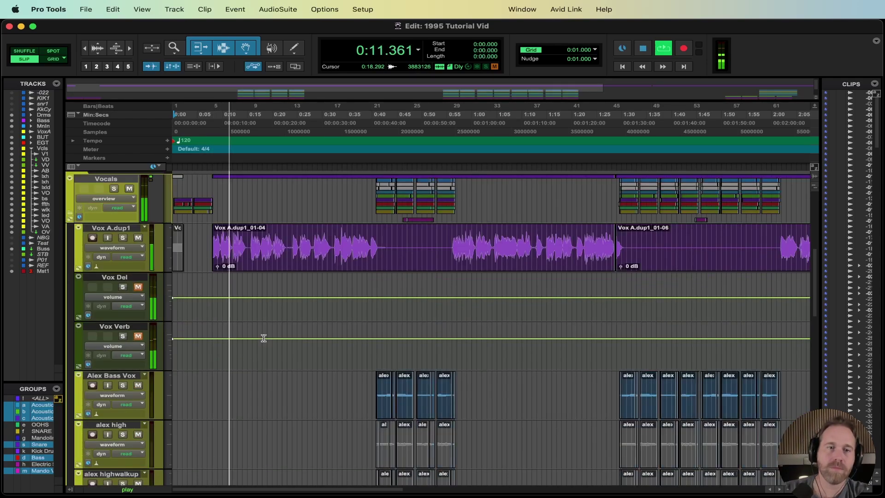
{"action": "scroll", "coordinate": [264, 338], "scroll_direction": "down", "scroll_amount": 1}
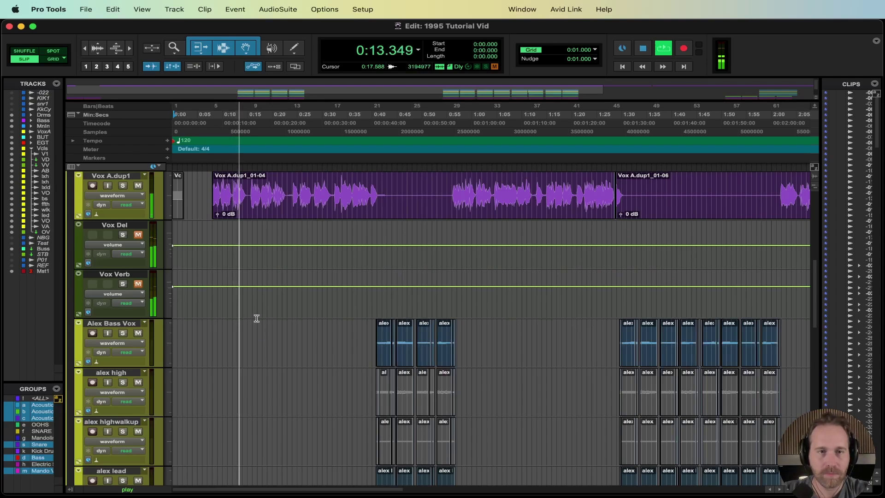
{"action": "key", "text": "space"}
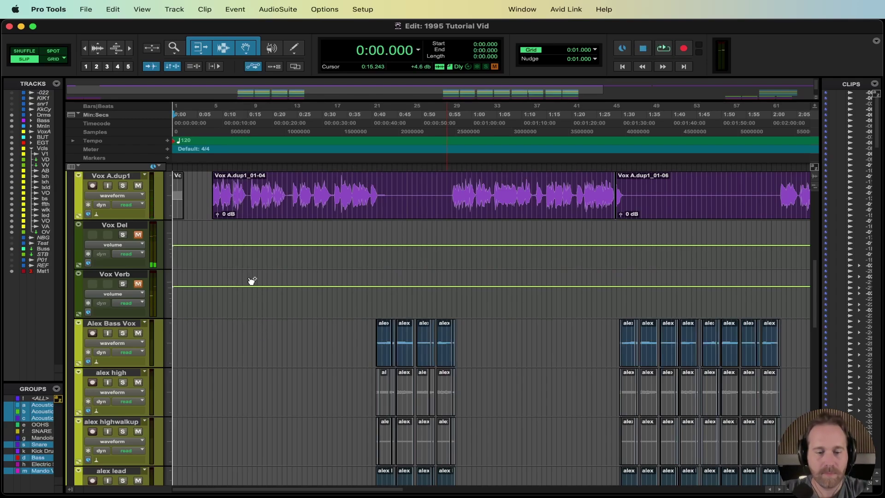
Step: Mute every backing vocal track from Alex Bass Vox through Vfx A in the Mix window, leaving Vox A.dup1 unmuted
{"action": "key", "text": "super+equal"}
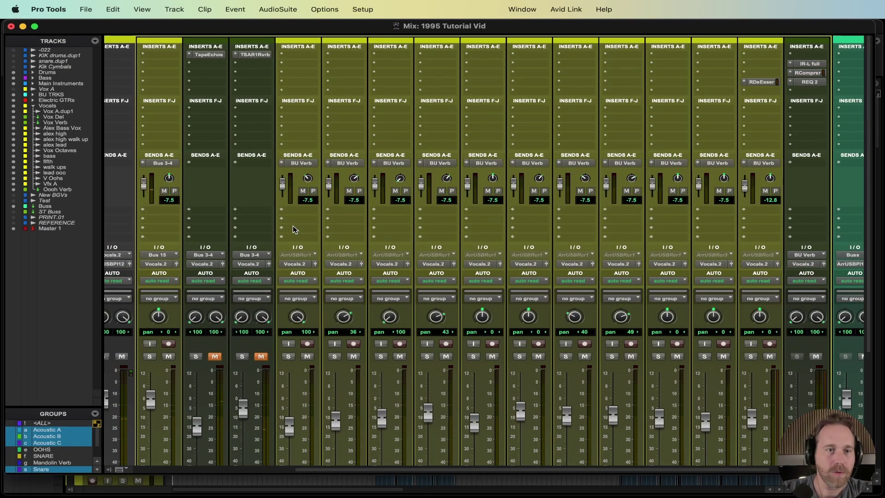
{"action": "scroll", "coordinate": [295, 230], "scroll_direction": "down", "scroll_amount": 2}
{"action": "scroll", "coordinate": [163, 362], "scroll_direction": "left", "scroll_amount": 3}
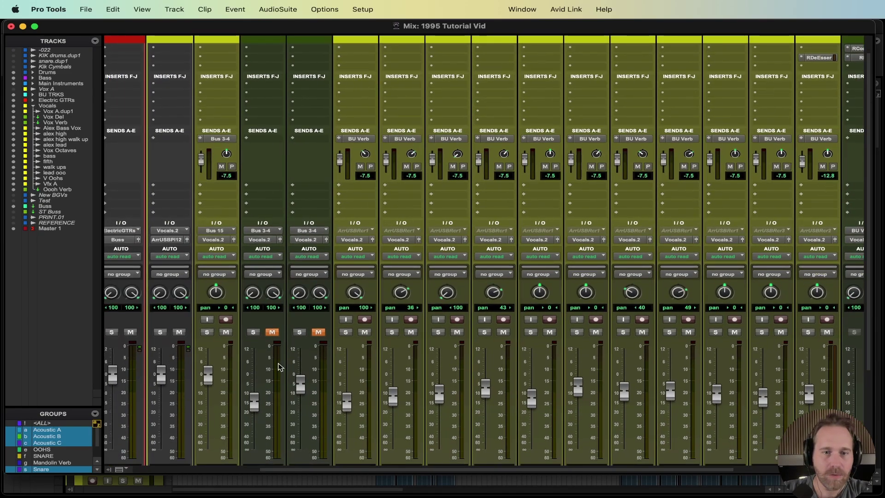
{"action": "left_click", "coordinate": [364, 332]}
{"action": "left_click", "coordinate": [456, 332]}
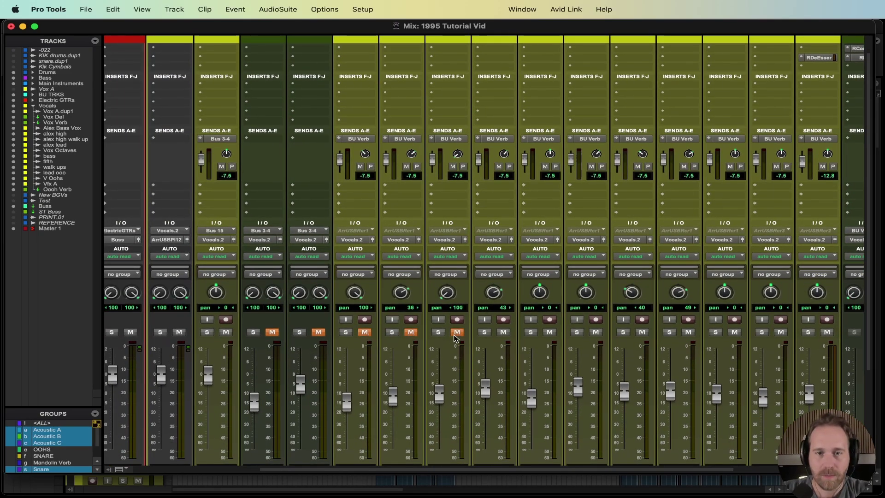
{"action": "left_click", "coordinate": [503, 332]}
{"action": "left_click", "coordinate": [550, 332]}
{"action": "left_click", "coordinate": [595, 332]}
{"action": "left_click", "coordinate": [642, 332]}
{"action": "left_click", "coordinate": [688, 333]}
{"action": "left_click", "coordinate": [734, 332]}
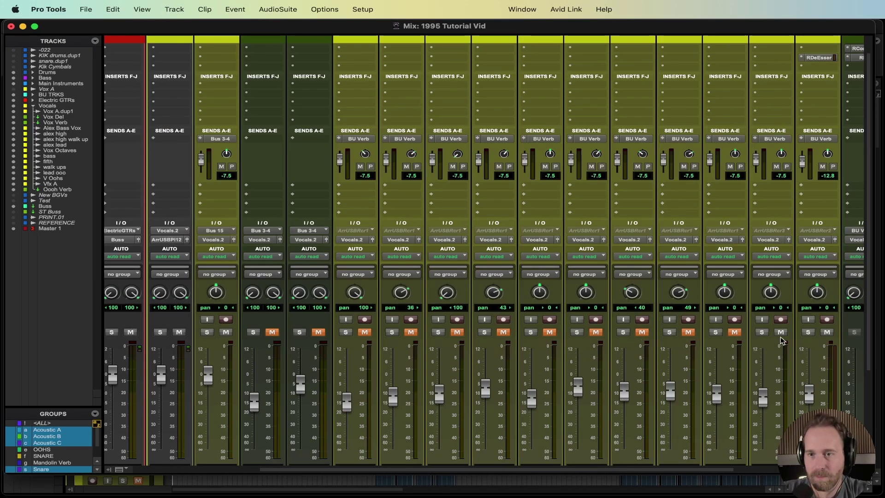
{"action": "left_click", "coordinate": [781, 332]}
{"action": "left_click", "coordinate": [827, 332]}
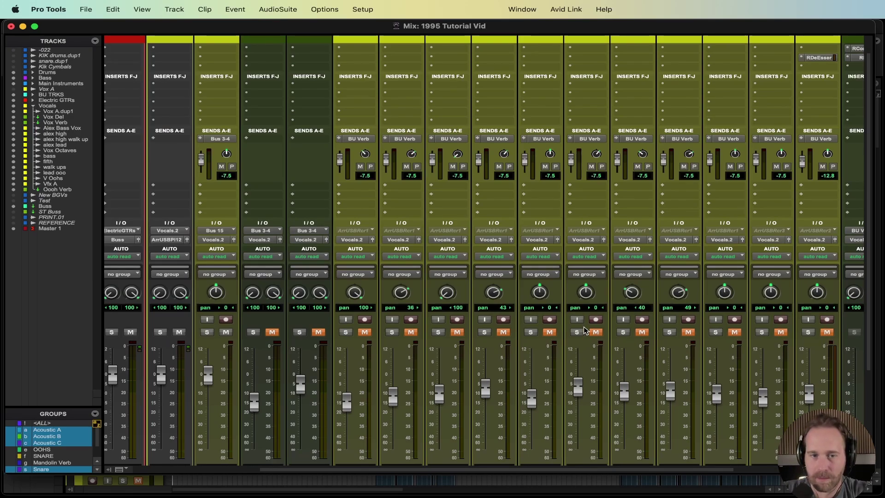
Step: Start playback at 0:07.973, where the main lead vocal clip begins, and solo the Vocals folder track
{"action": "key", "text": "super+equal"}
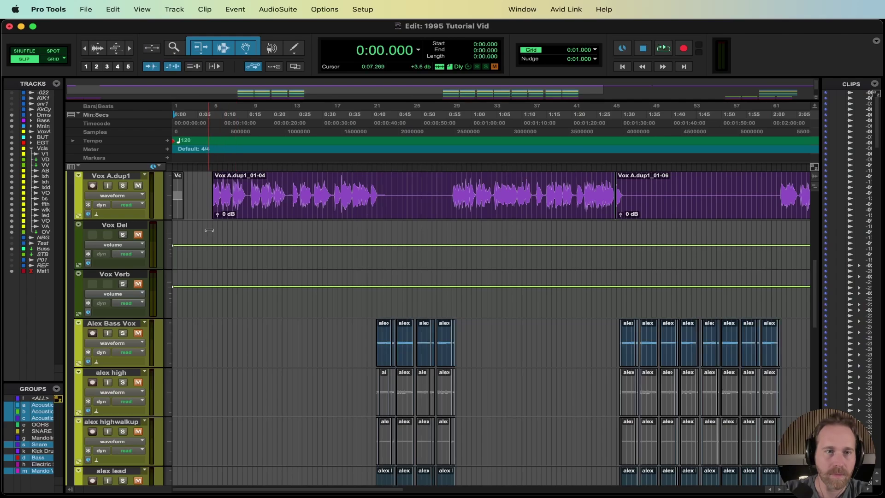
{"action": "scroll", "coordinate": [212, 203], "scroll_direction": "up", "scroll_amount": 3}
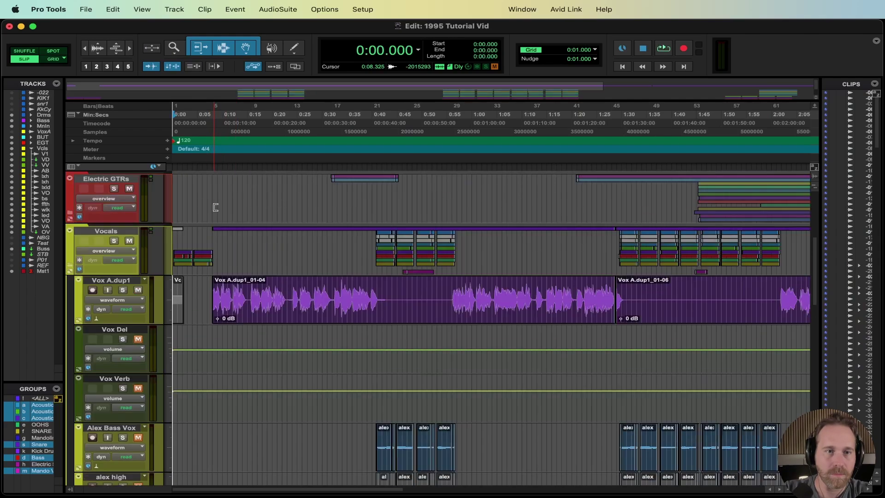
{"action": "left_click", "coordinate": [217, 240]}
{"action": "left_click", "coordinate": [214, 241]}
{"action": "left_click", "coordinate": [213, 241]}
{"action": "left_click", "coordinate": [213, 240]}
{"action": "left_click", "coordinate": [212, 241]}
{"action": "key", "text": "space"}
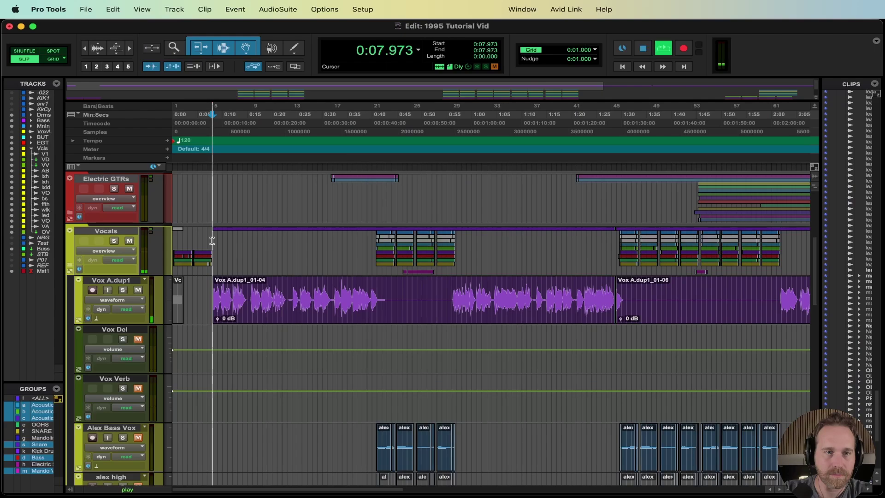
{"action": "key", "text": "super+equal"}
{"action": "left_click", "coordinate": [160, 356]}
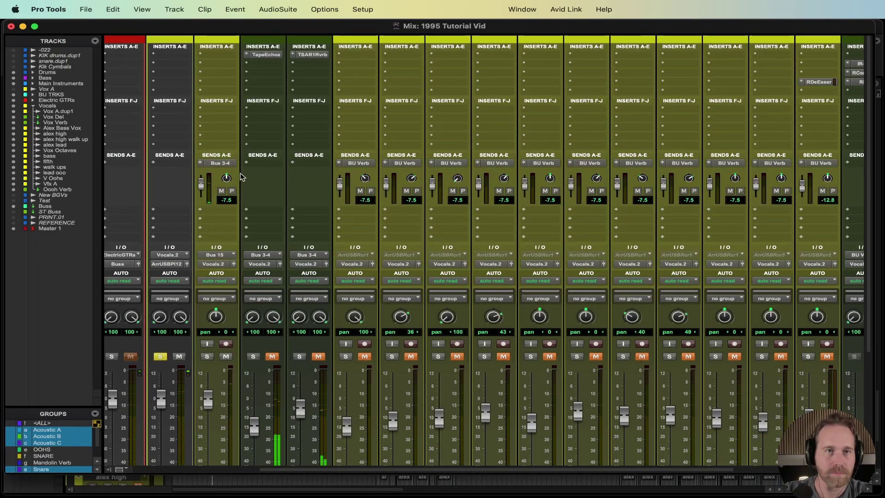
Step: Insert Key Detector (mono) in the first slot of Vox A.dup1 and run it on the playing vocal to find the key
{"action": "left_click", "coordinate": [204, 57]}
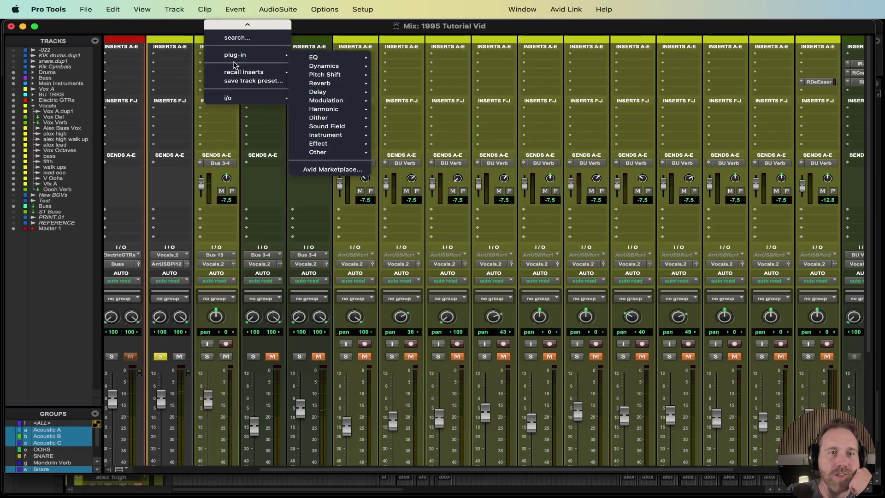
{"action": "mouse_move", "coordinate": [360, 152]}
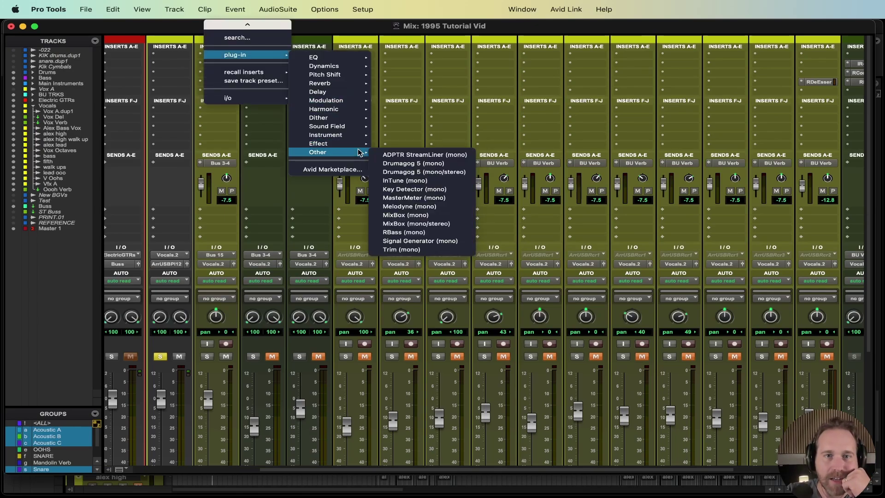
{"action": "left_click", "coordinate": [409, 189]}
{"action": "key", "text": "space"}
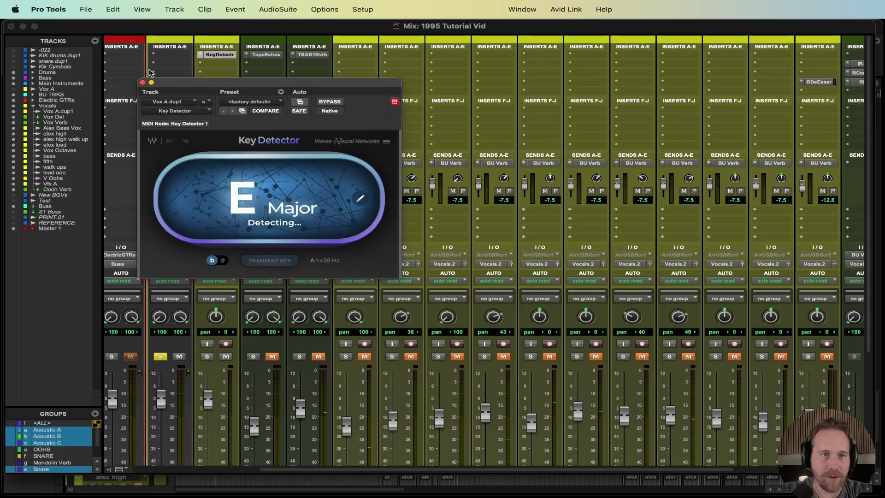
Step: Close Key Detector and remove it from the first insert slot of Vox A.dup1
{"action": "left_click", "coordinate": [143, 82]}
{"action": "left_click", "coordinate": [206, 55]}
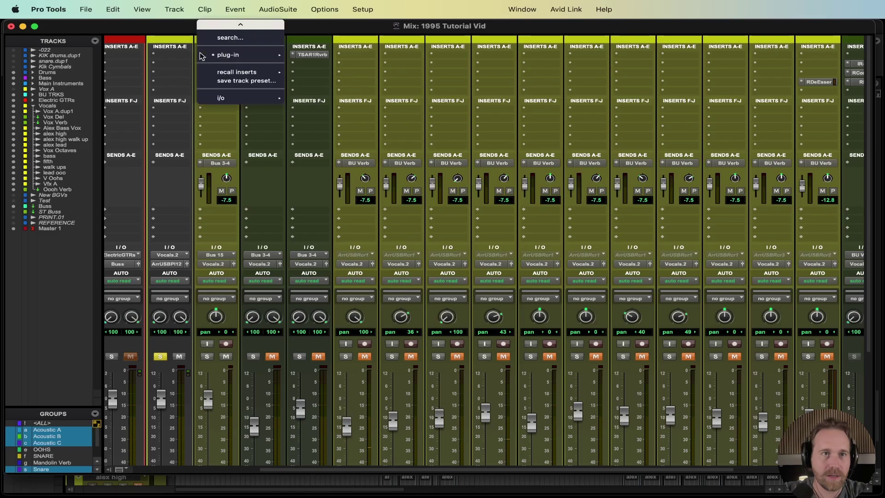
{"action": "left_click", "coordinate": [236, 27]}
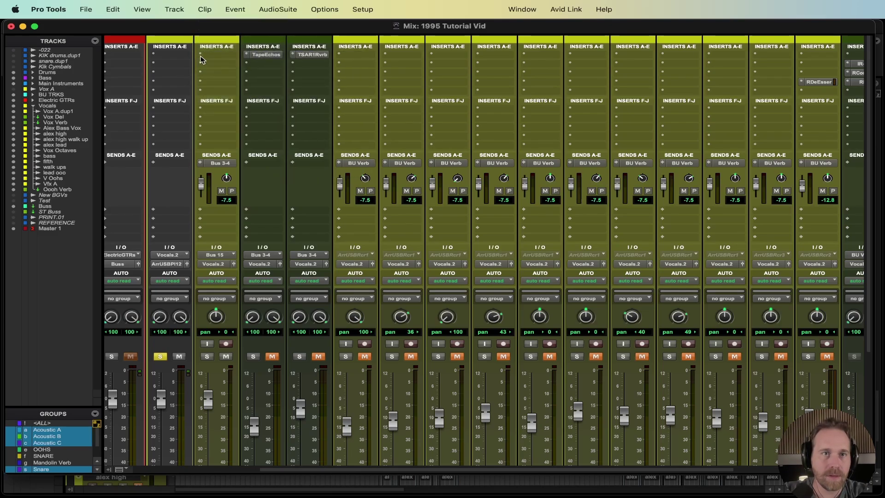
Step: Insert the pitch-shift plug-in Waves Tune Real-Time (mono) in the first slot of Vox A.dup1
{"action": "left_click", "coordinate": [202, 57]}
{"action": "mouse_move", "coordinate": [265, 55]}
{"action": "mouse_move", "coordinate": [327, 68]}
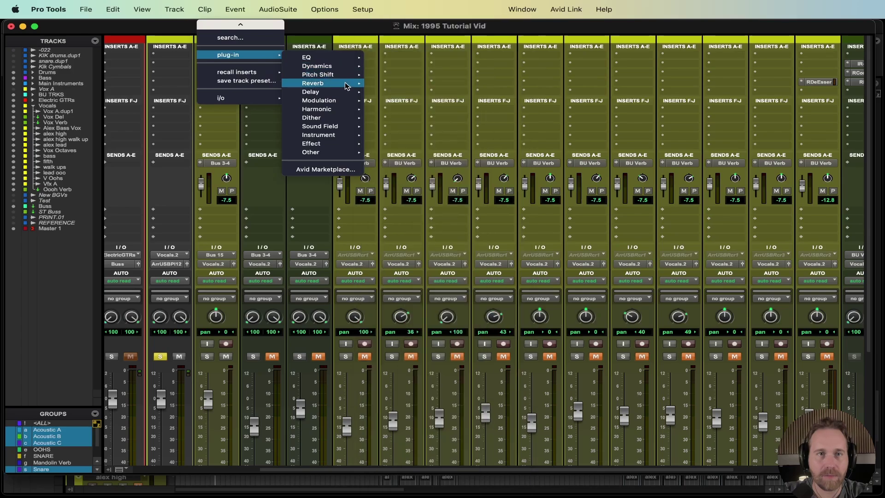
{"action": "mouse_move", "coordinate": [358, 78]}
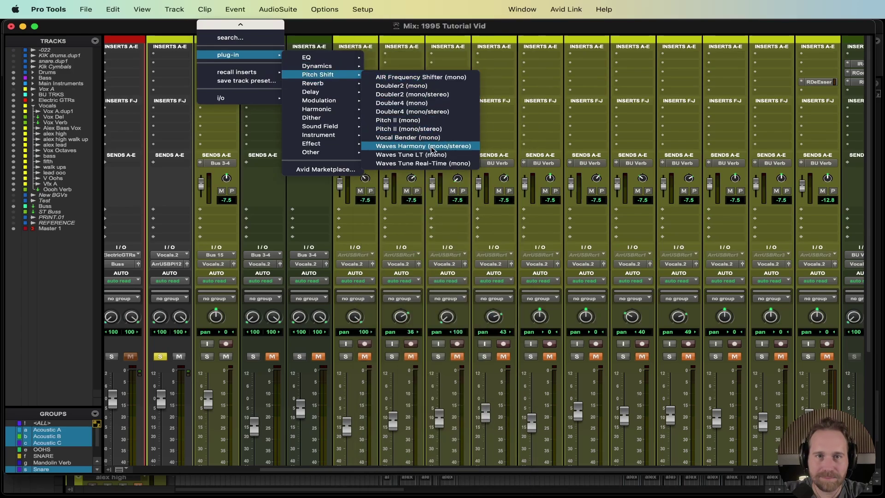
{"action": "left_click", "coordinate": [432, 164]}
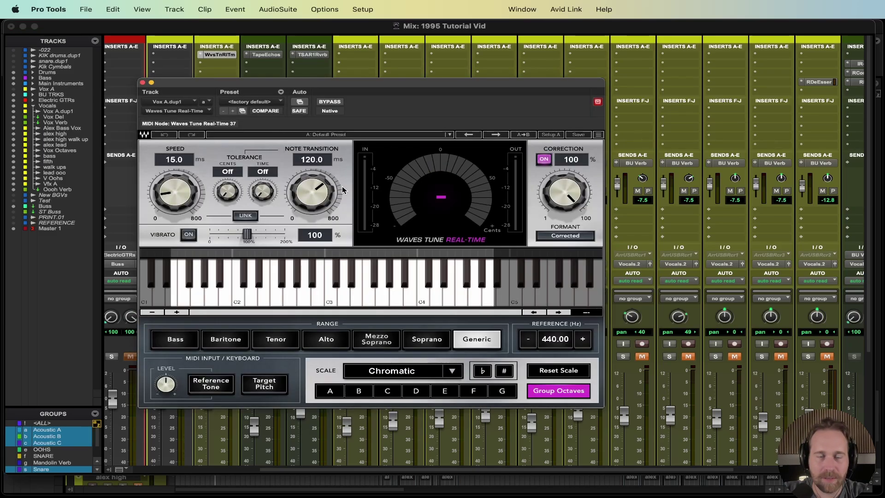
Step: Set Waves Tune Real-Time to the E Major scale and the Alto vocal range
{"action": "left_click", "coordinate": [443, 393]}
{"action": "left_click", "coordinate": [450, 376]}
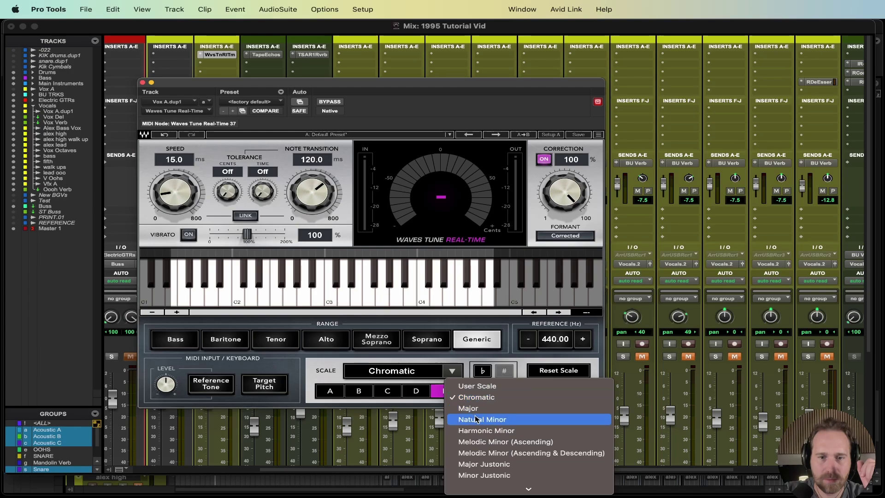
{"action": "left_click", "coordinate": [475, 409]}
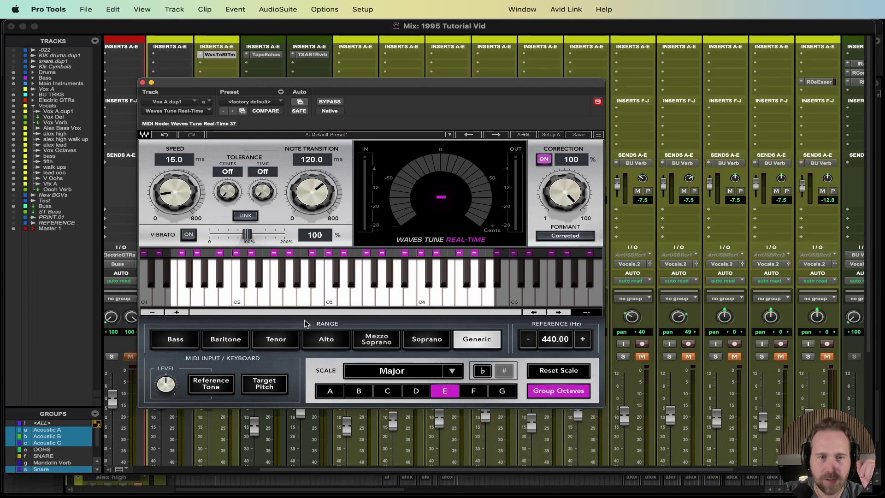
{"action": "left_click", "coordinate": [325, 341]}
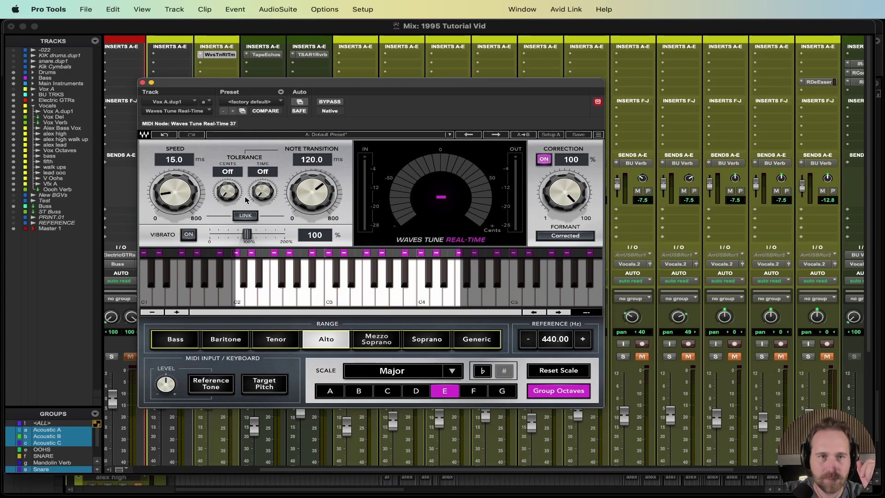
Step: Set Note Transition to 49.6 ms and Speed to 12.2 ms, and turn on vibrato correction in Waves Tune Real-Time
{"action": "left_click_drag", "start_coordinate": [312, 192], "coordinate": [312, 222]}
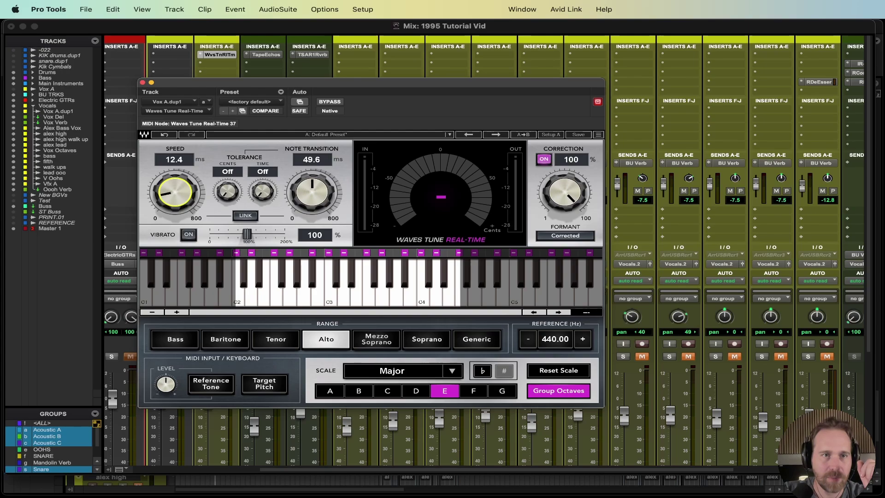
{"action": "left_click", "coordinate": [190, 235]}
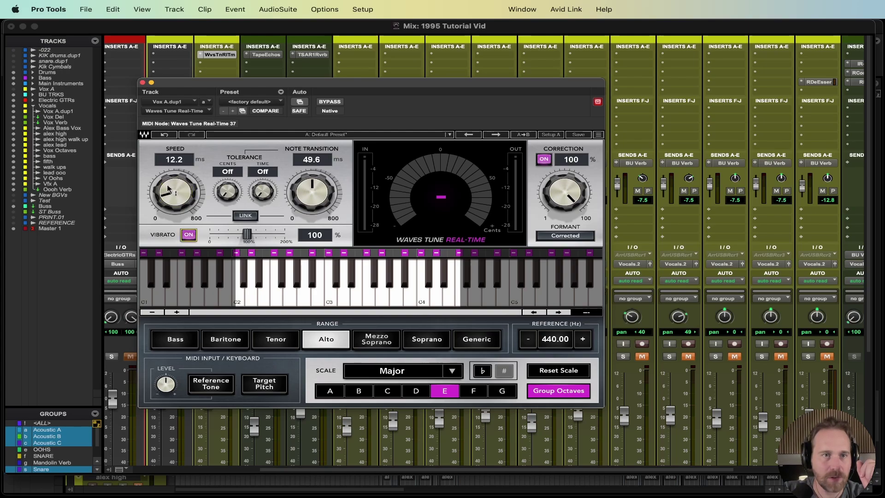
Step: Audition the pitch-corrected lead vocal, close the Waves Tune Real-Time window and save the session
{"action": "key", "text": "c"}
{"action": "key", "text": "space"}
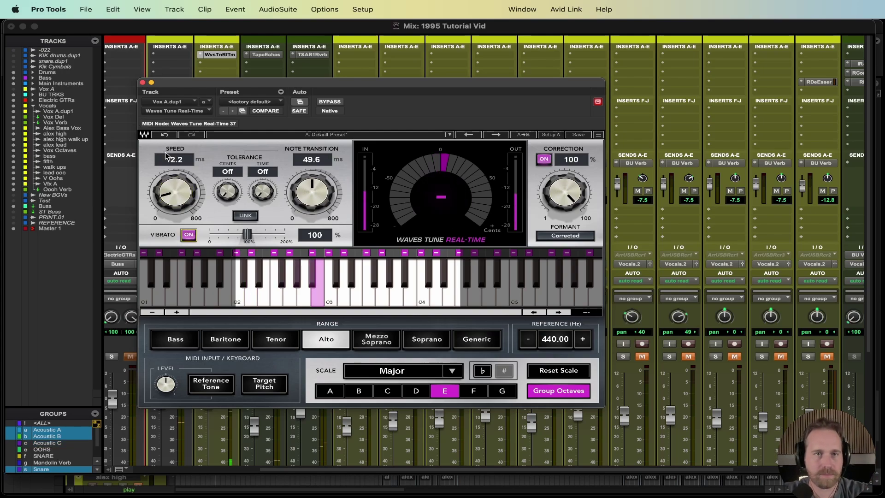
{"action": "left_click", "coordinate": [142, 83]}
{"action": "key", "text": "super+s"}
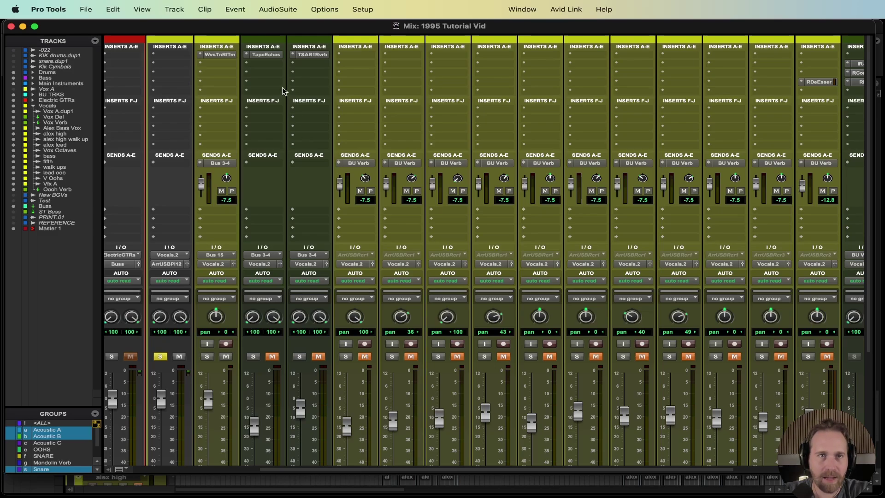
Step: Insert the EQ plug-in F6-RTA (mono) below the pitch correction on Vox A.dup1 and move its window clear of the track's channel strip
{"action": "left_click_drag", "start_coordinate": [295, 29], "coordinate": [303, 25]}
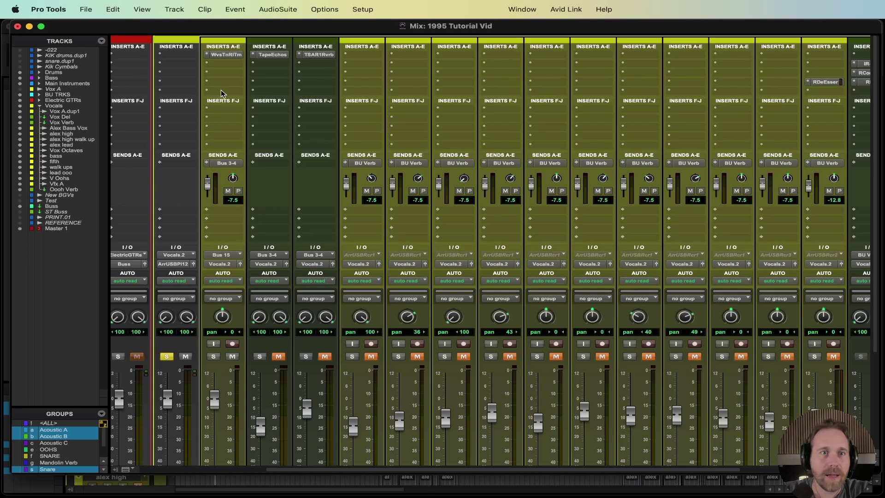
{"action": "left_click", "coordinate": [214, 69]}
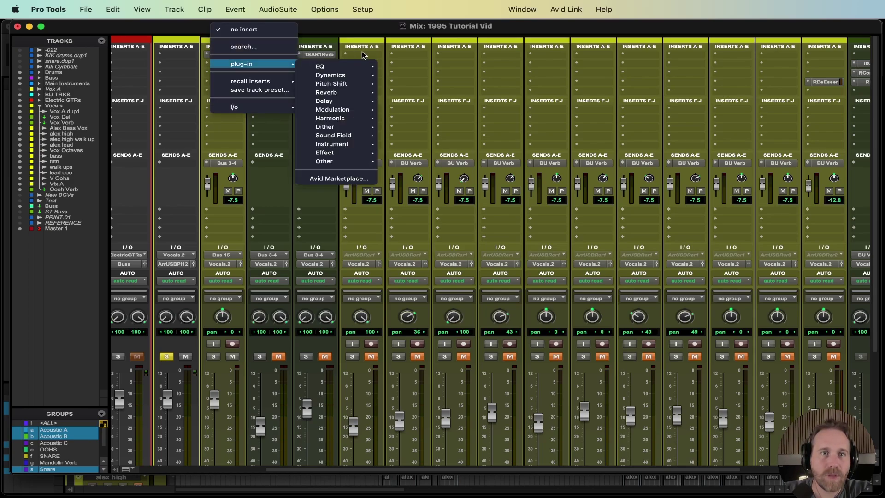
{"action": "mouse_move", "coordinate": [364, 71]}
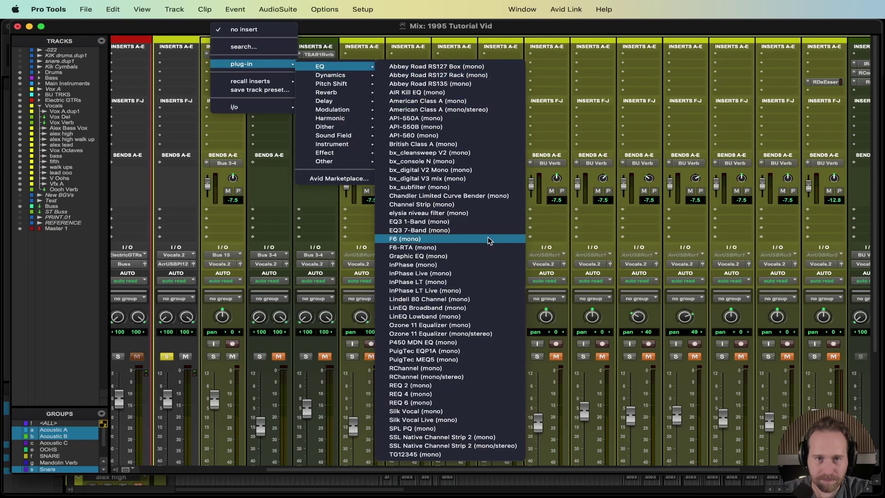
{"action": "left_click", "coordinate": [479, 247]}
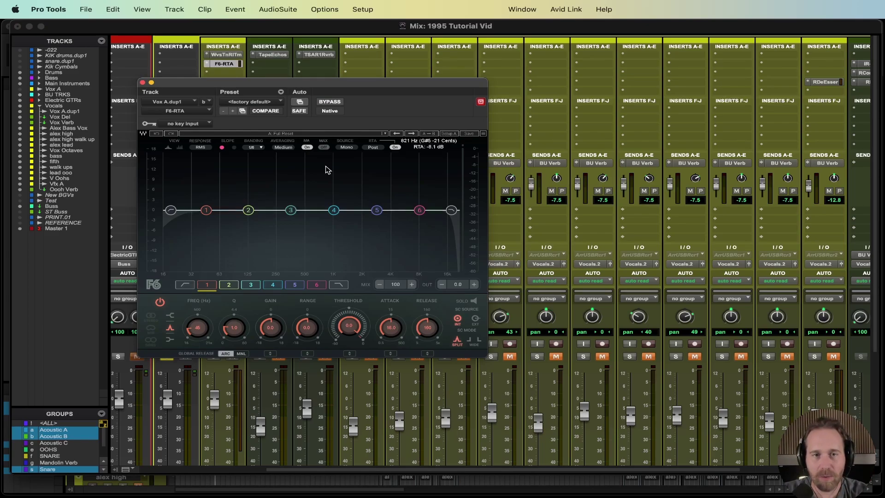
{"action": "left_click_drag", "start_coordinate": [351, 89], "coordinate": [426, 18]}
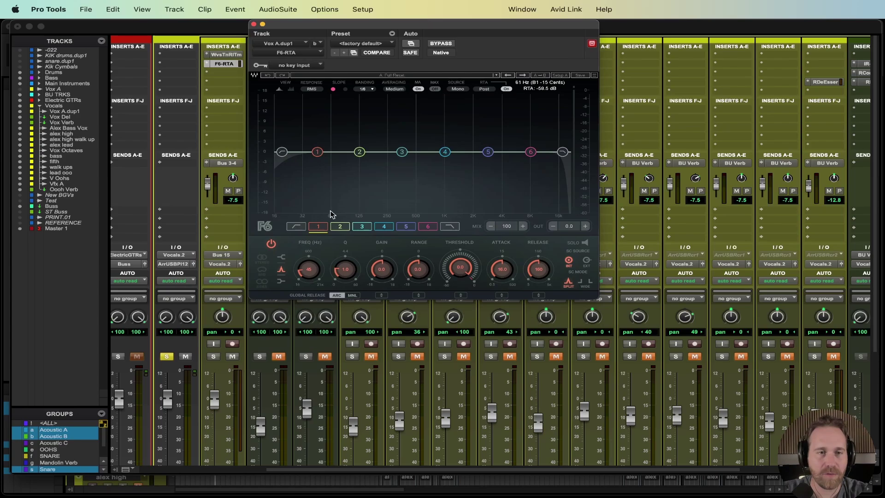
Step: Play the lead vocal and enable the F6 high-pass filter at about 156 Hz
{"action": "left_click", "coordinate": [213, 357]}
{"action": "key", "text": "space"}
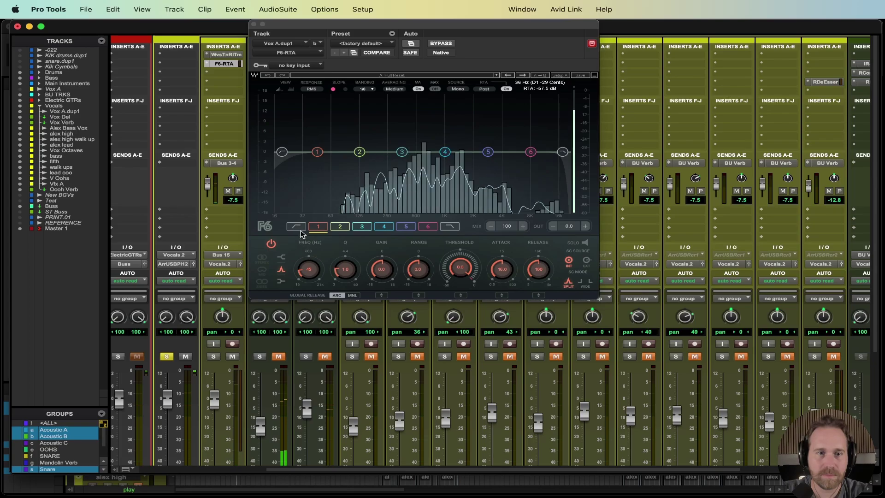
{"action": "left_click", "coordinate": [297, 228]}
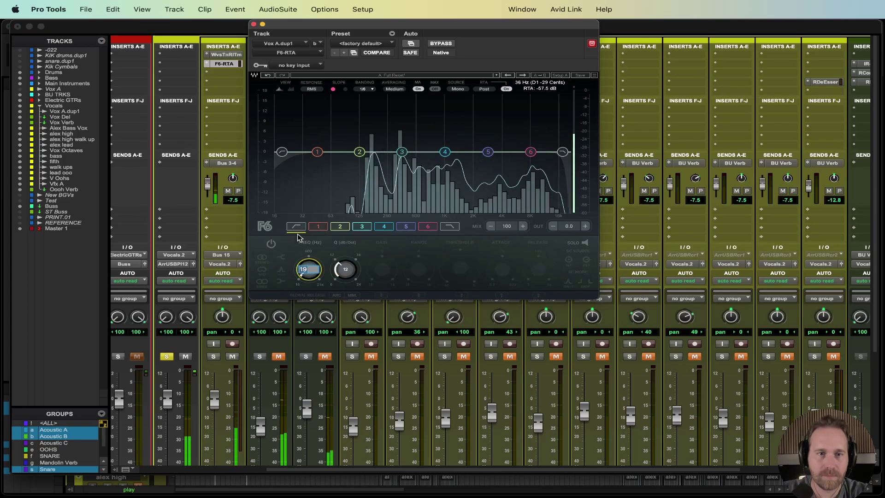
{"action": "double_click", "coordinate": [300, 234]}
{"action": "left_click_drag", "start_coordinate": [309, 269], "coordinate": [309, 237]}
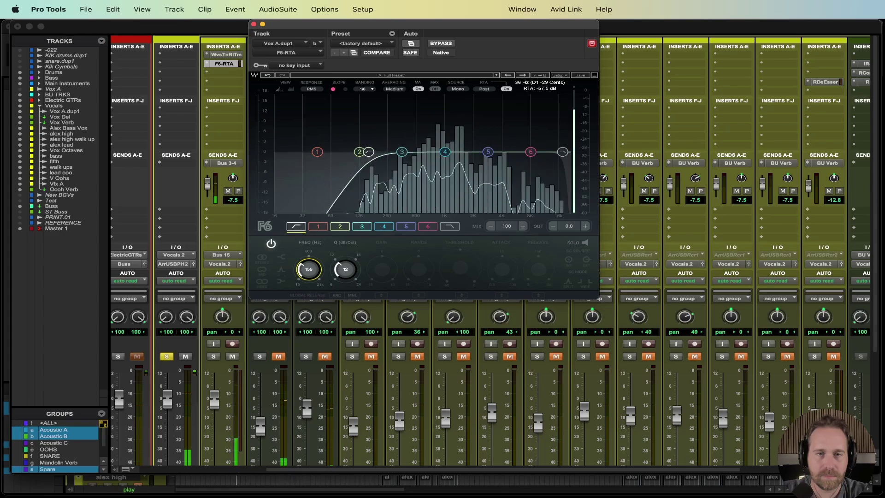
Step: Solo F6 band 2 during playback and move its frequency to 250 Hz
{"action": "left_click", "coordinate": [359, 152]}
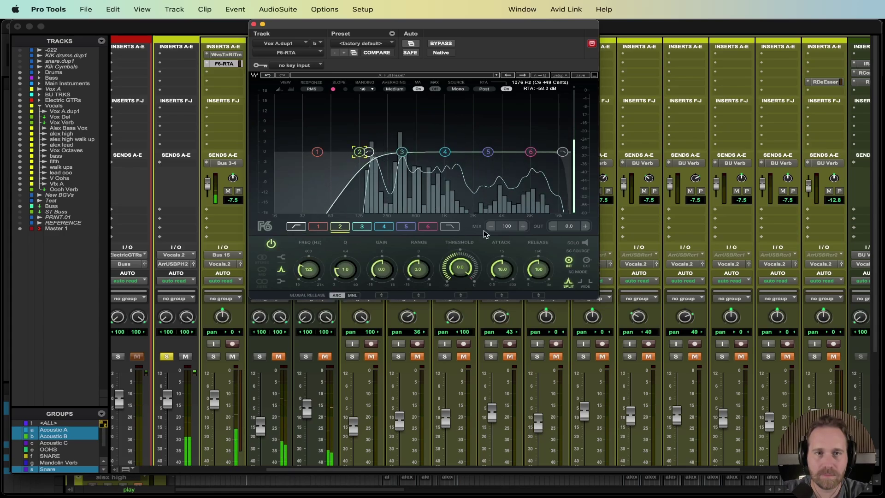
{"action": "left_click", "coordinate": [586, 243]}
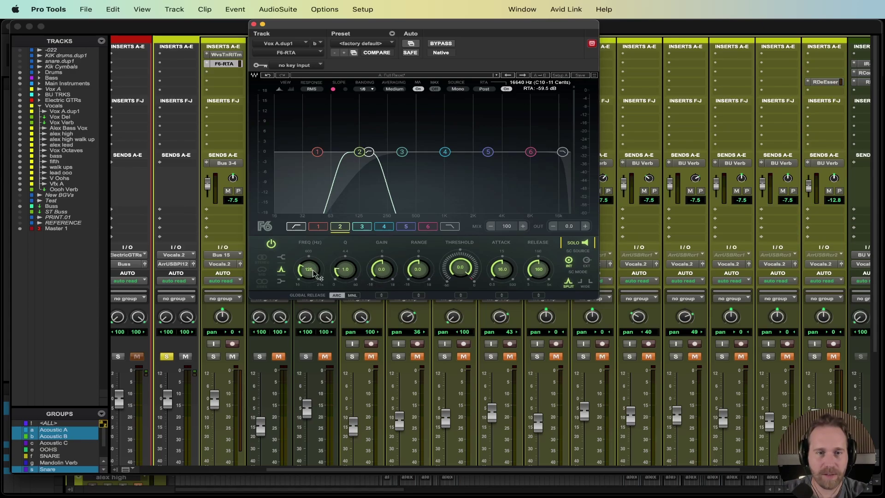
{"action": "key", "text": "space"}
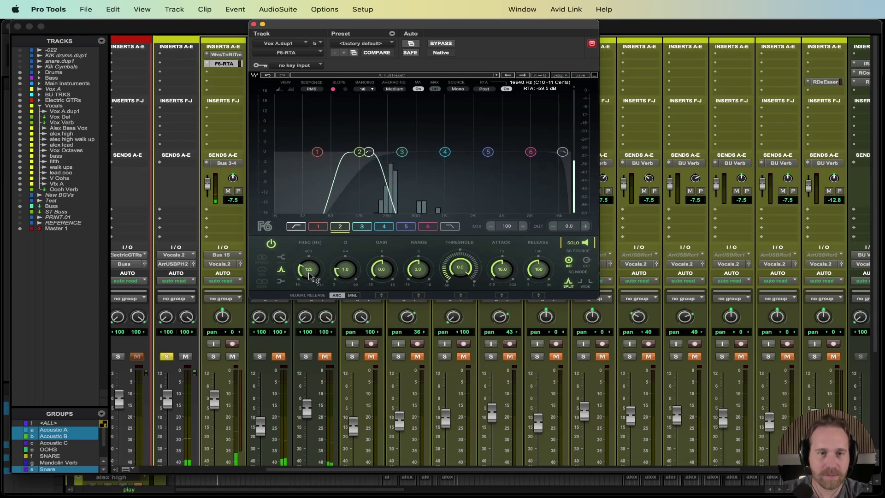
{"action": "mouse_move", "coordinate": [308, 269]}
{"action": "left_mouse_down"}
{"action": "mouse_move", "coordinate": [308, 252]}
{"action": "mouse_move", "coordinate": [309, 274]}
{"action": "left_mouse_up"}
{"action": "key", "text": "space"}
{"action": "key", "text": "space"}
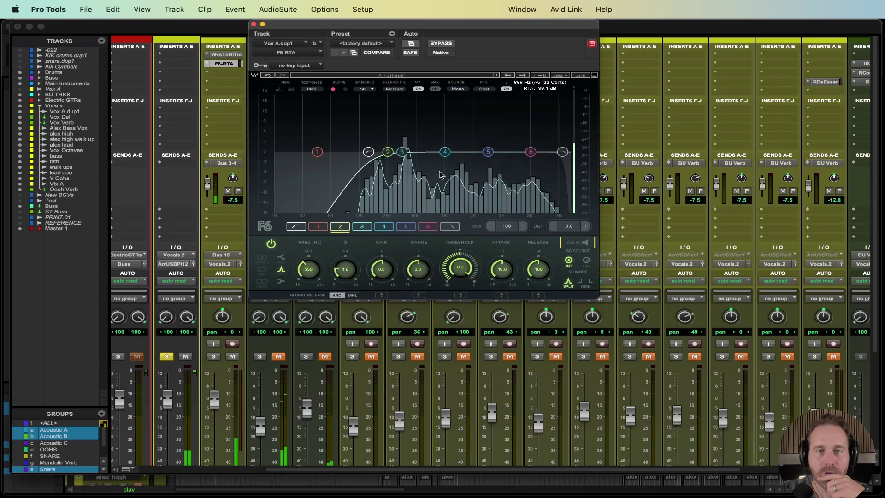
Step: Solo and sweep F6 band 4 up to about 1.9 kHz, and set its gain to -3 dB
{"action": "left_click", "coordinate": [445, 151]}
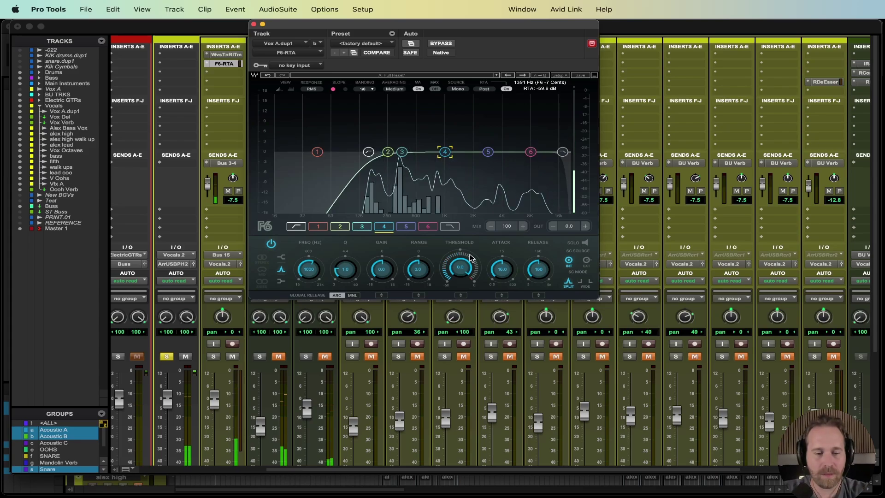
{"action": "left_click", "coordinate": [585, 244]}
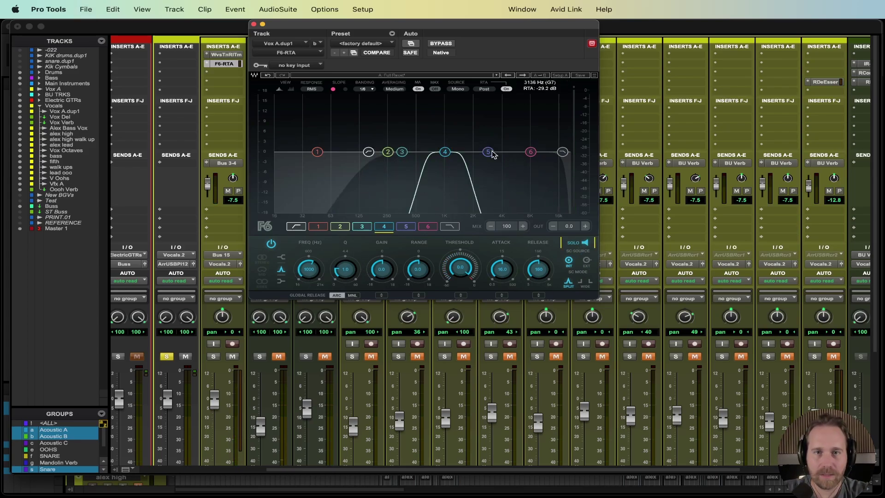
{"action": "key", "text": "space"}
{"action": "left_click_drag", "start_coordinate": [312, 273], "coordinate": [312, 258]}
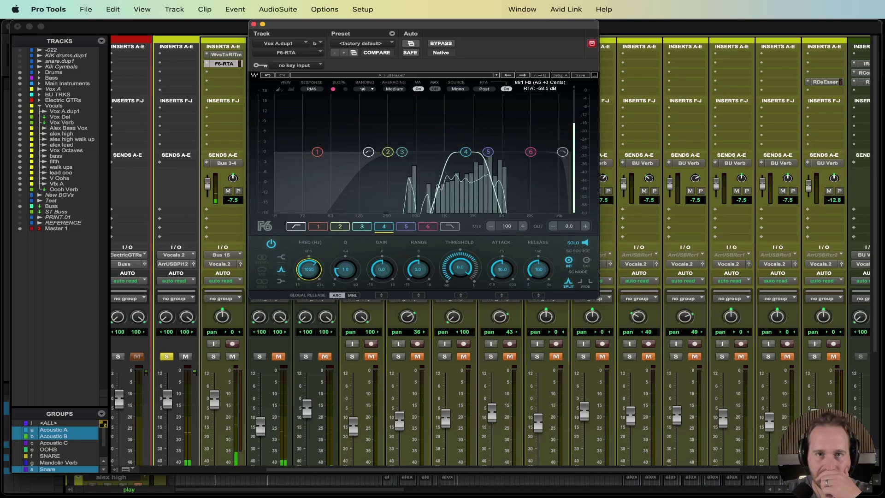
{"action": "left_click_drag", "start_coordinate": [312, 258], "coordinate": [312, 258]}
{"action": "left_click", "coordinate": [585, 243]}
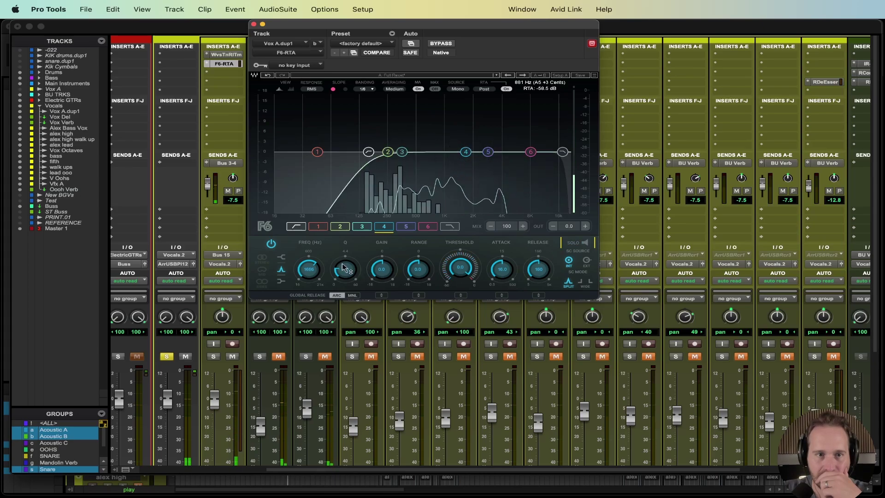
{"action": "mouse_move", "coordinate": [313, 273]}
{"action": "left_mouse_down"}
{"action": "mouse_move", "coordinate": [309, 266]}
{"action": "mouse_move", "coordinate": [309, 274]}
{"action": "left_mouse_up"}
{"action": "left_click", "coordinate": [590, 243]}
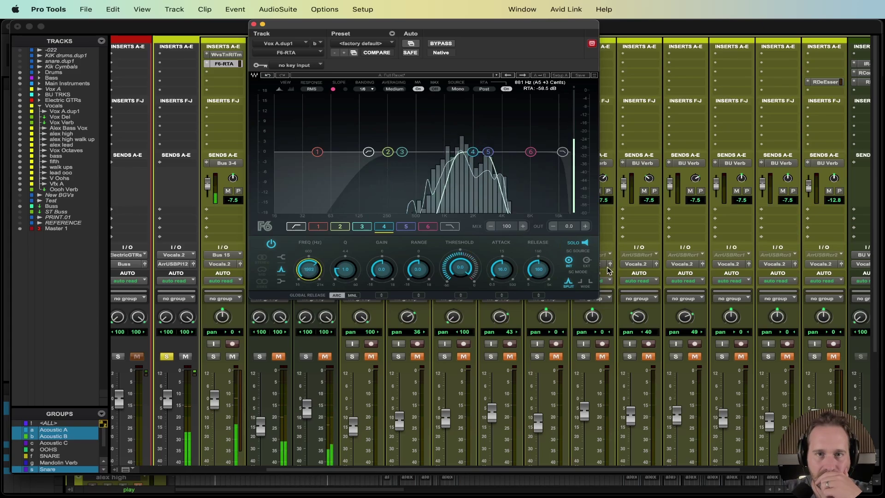
{"action": "left_click", "coordinate": [585, 243]}
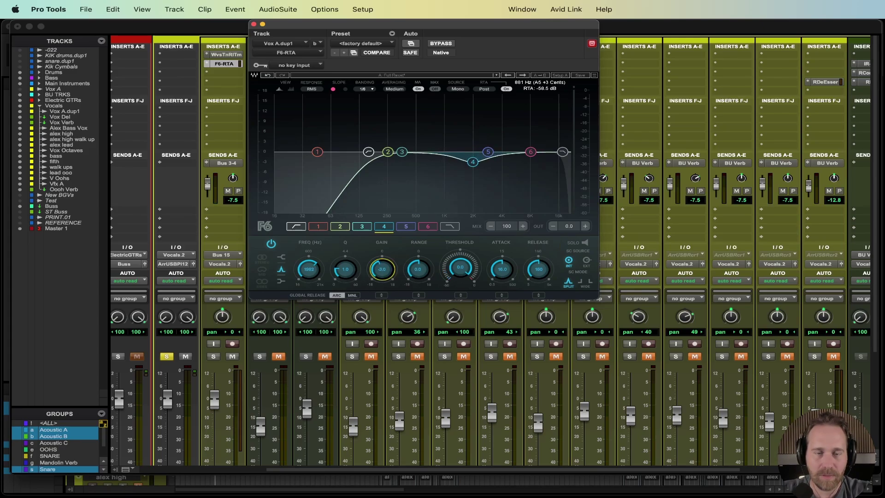
Step: Solo and sweep F6 band 3 up to between 500 Hz and 1 kHz, and cut its gain by about 3 dB
{"action": "key", "text": "space"}
{"action": "left_click", "coordinate": [402, 152]}
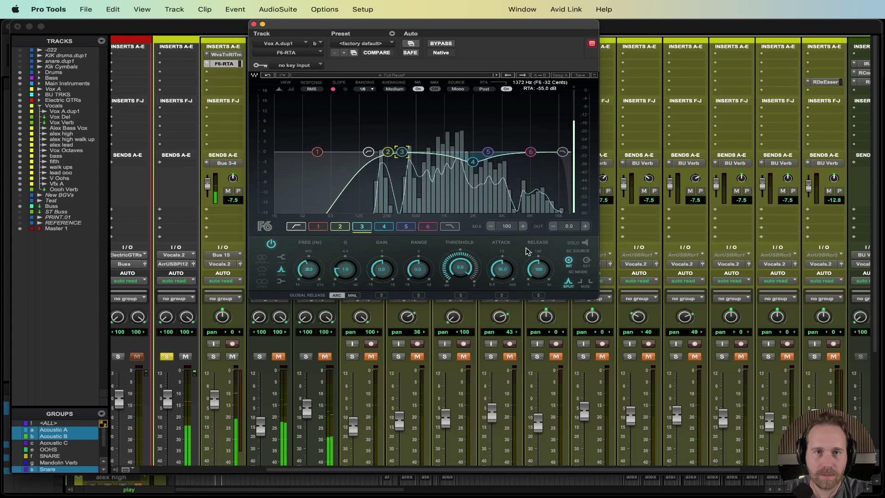
{"action": "left_click", "coordinate": [584, 243]}
{"action": "left_click_drag", "start_coordinate": [309, 269], "coordinate": [309, 249]}
{"action": "left_click", "coordinate": [584, 243]}
{"action": "left_click_drag", "start_coordinate": [382, 269], "coordinate": [382, 278]}
Step: Solo F6 band 1 to find a frequency of about 180 Hz, and boost it by about 3.4 dB
{"action": "left_click", "coordinate": [317, 151]}
{"action": "left_click", "coordinate": [585, 243]}
{"action": "left_click_drag", "start_coordinate": [309, 279], "coordinate": [310, 274]}
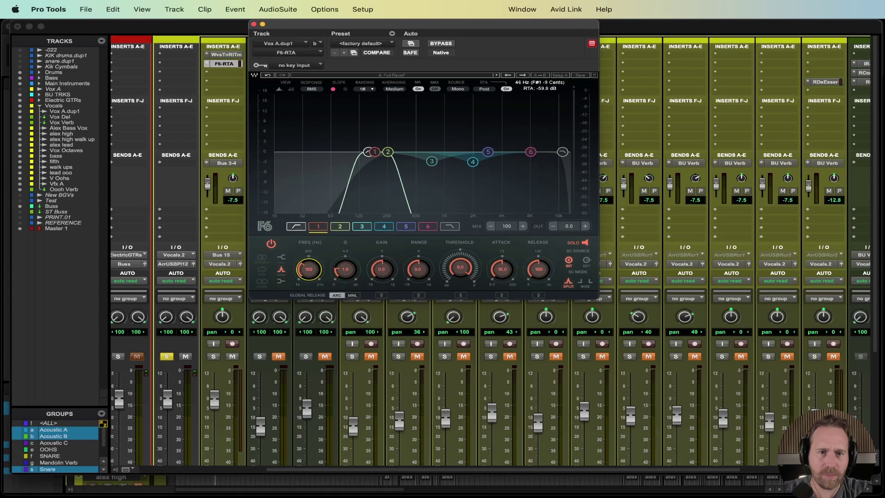
{"action": "key", "text": "space"}
{"action": "left_click", "coordinate": [586, 243]}
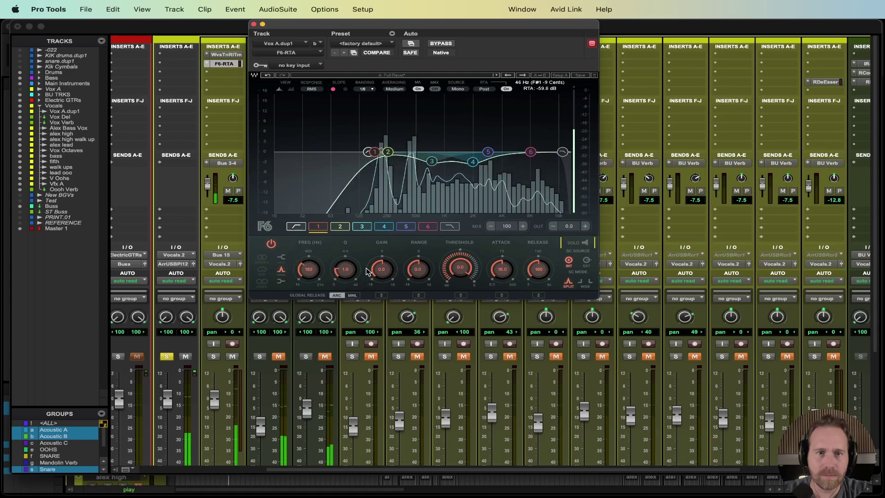
{"action": "left_click_drag", "start_coordinate": [371, 276], "coordinate": [381, 272]}
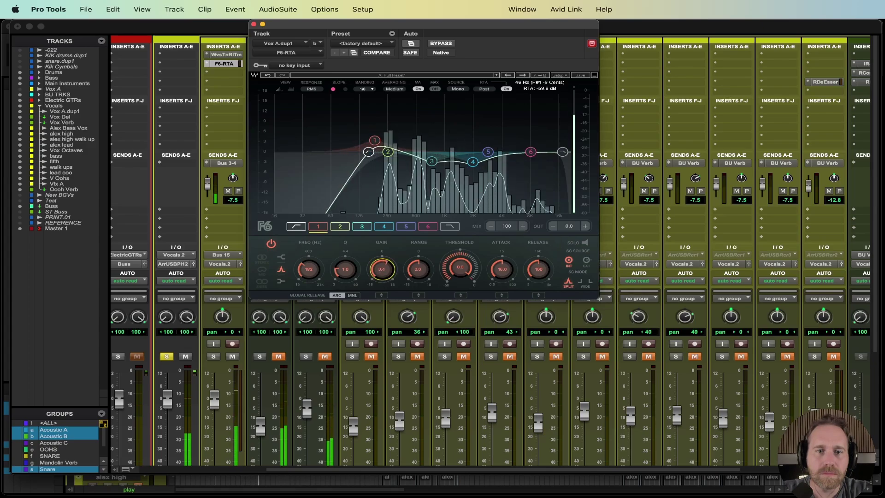
Step: Cut F6 band 2 at around 400 Hz, and set band 5 to about 3.6 kHz with -2 dB gain
{"action": "left_click_drag", "start_coordinate": [388, 152], "coordinate": [407, 165]}
{"action": "left_click", "coordinate": [406, 227]}
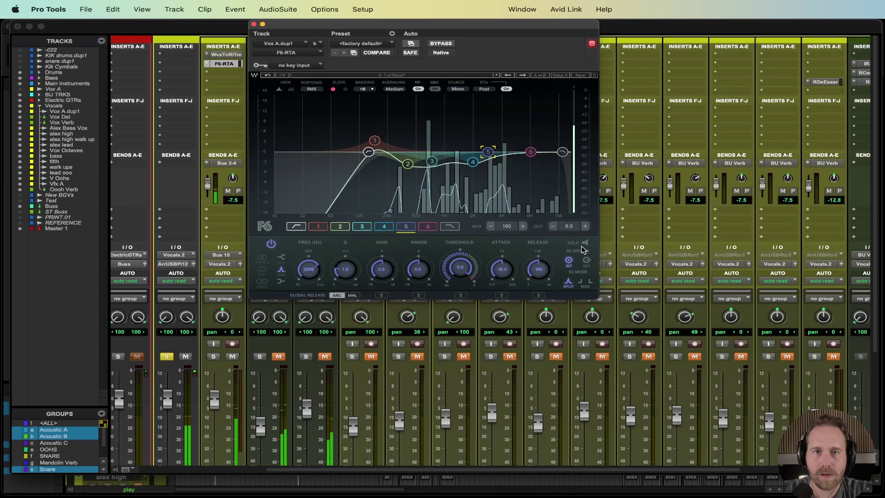
{"action": "left_click_drag", "start_coordinate": [309, 271], "coordinate": [309, 261]}
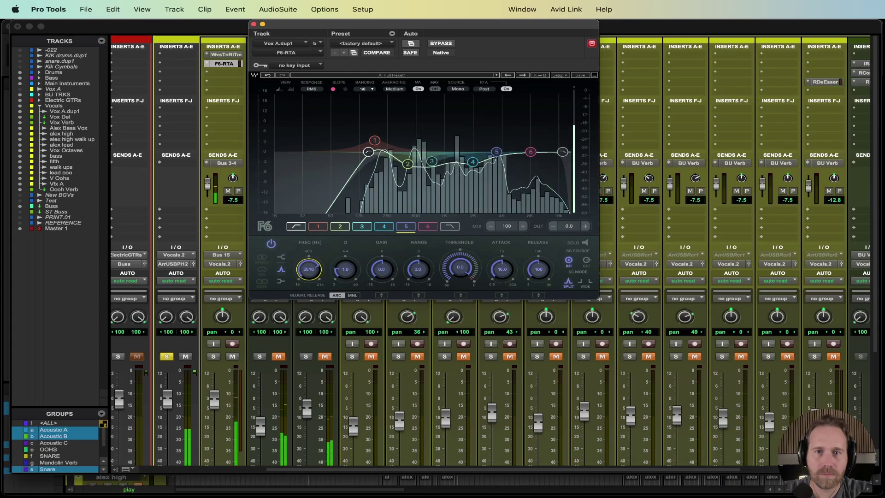
{"action": "left_click", "coordinate": [418, 269]}
{"action": "left_click_drag", "start_coordinate": [383, 276], "coordinate": [382, 284]}
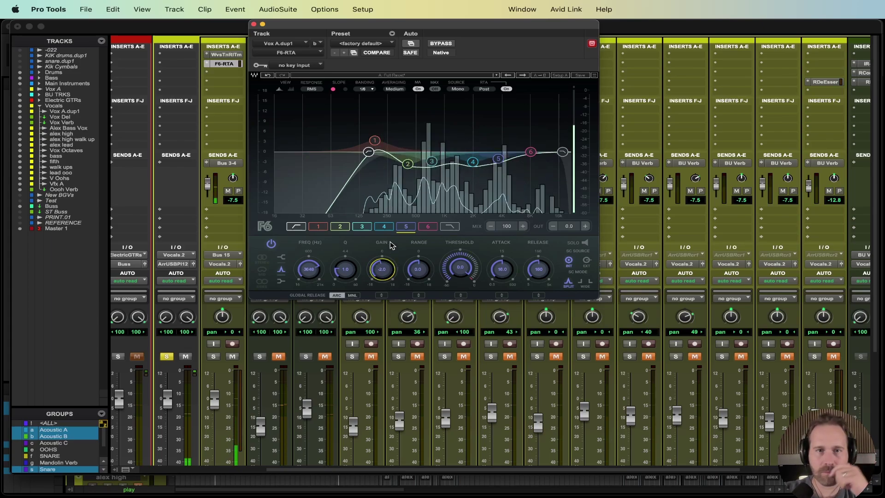
Step: Move F6 band 4 down to about 1340 Hz and deepen its cut to about 5 dB
{"action": "left_click_drag", "start_coordinate": [473, 161], "coordinate": [457, 161]}
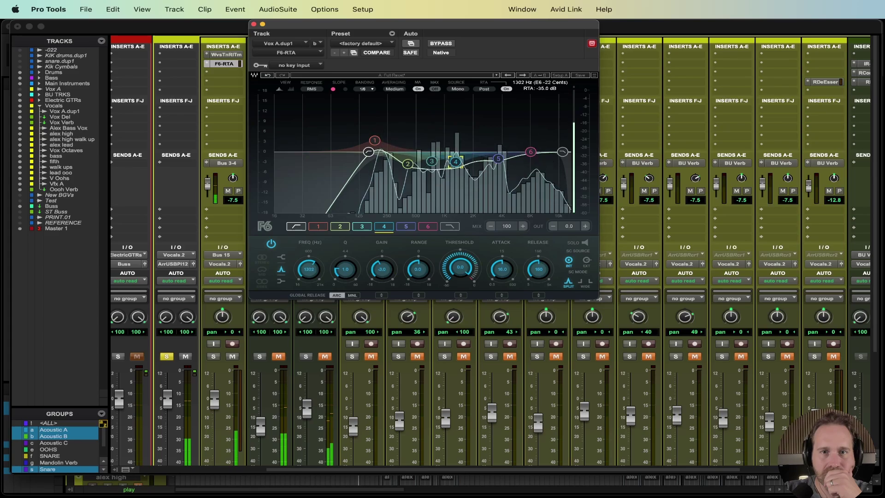
{"action": "left_click_drag", "start_coordinate": [456, 161], "coordinate": [457, 169]}
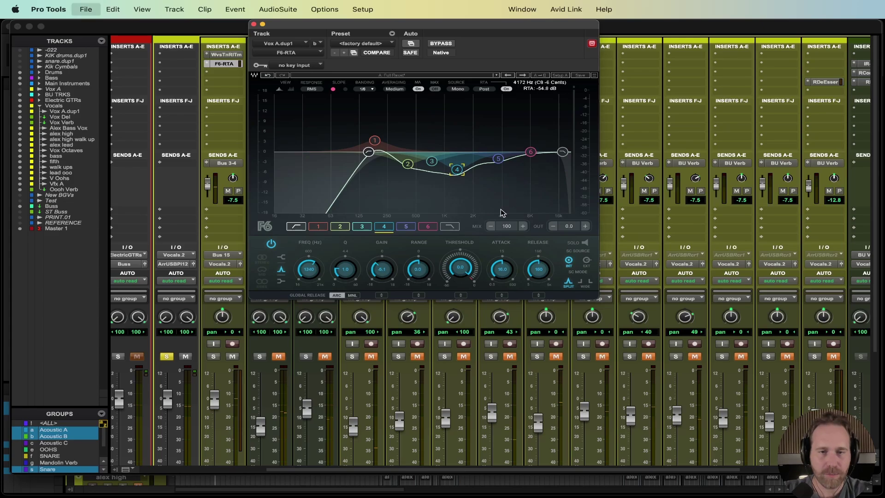
{"action": "left_click", "coordinate": [418, 270]}
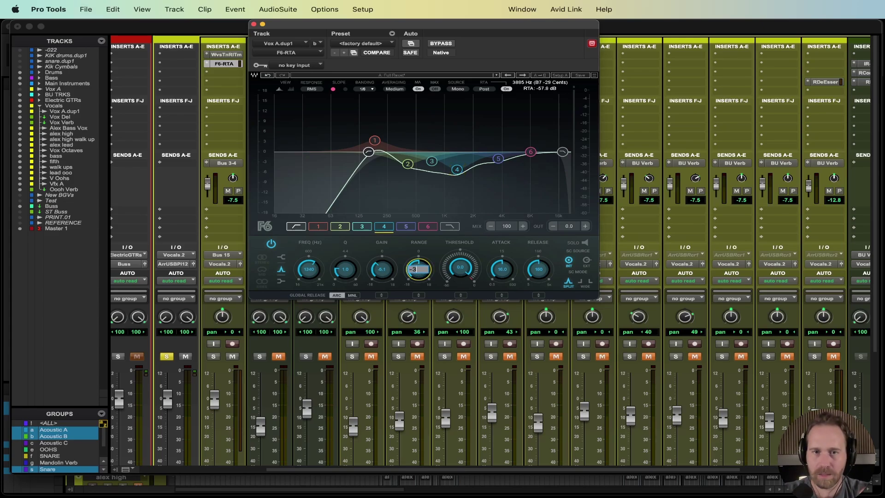
{"action": "type", "text": "-6"}
{"action": "key", "text": "Return"}
{"action": "left_click", "coordinate": [503, 270]}
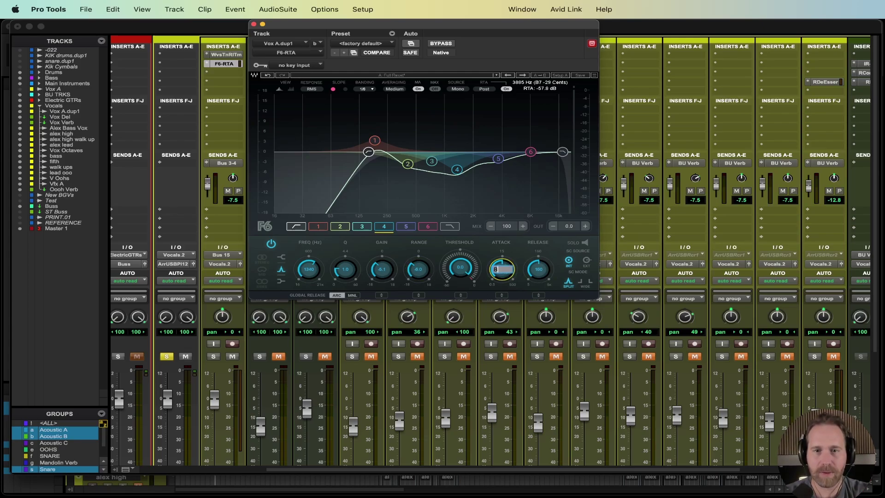
{"action": "type", "text": "8"}
{"action": "key", "text": "Return"}
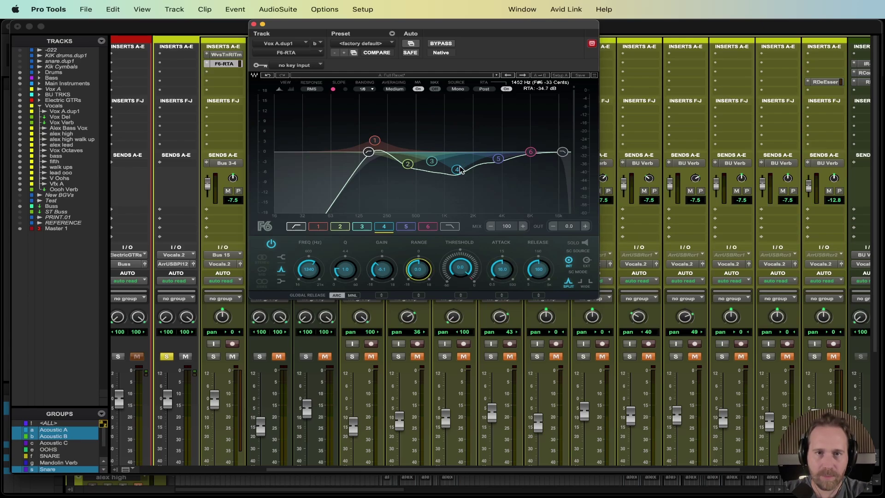
Step: Set F6 band 5's dynamics to an attack of 10 ms, a release of about 100 ms and a range of -6 dB
{"action": "left_click", "coordinate": [498, 158]}
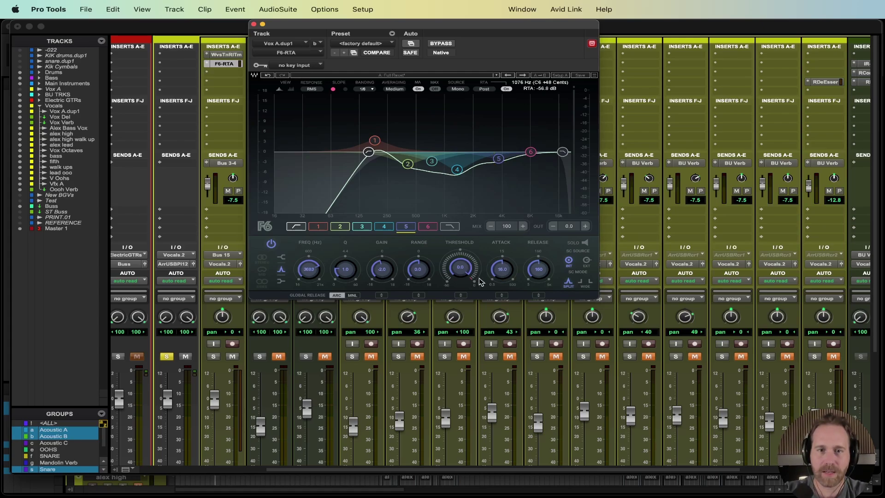
{"action": "left_click", "coordinate": [506, 269]}
{"action": "type", "text": "100"}
{"action": "key", "text": "Return"}
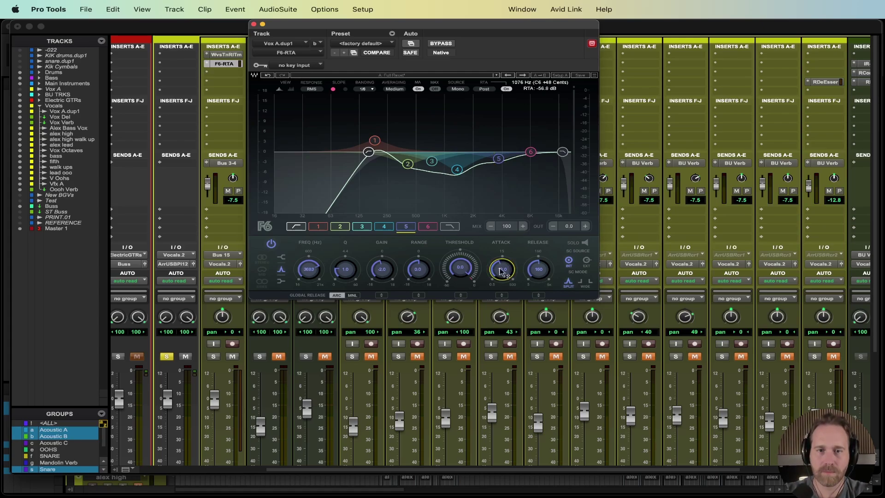
{"action": "left_click_drag", "start_coordinate": [529, 271], "coordinate": [530, 279]}
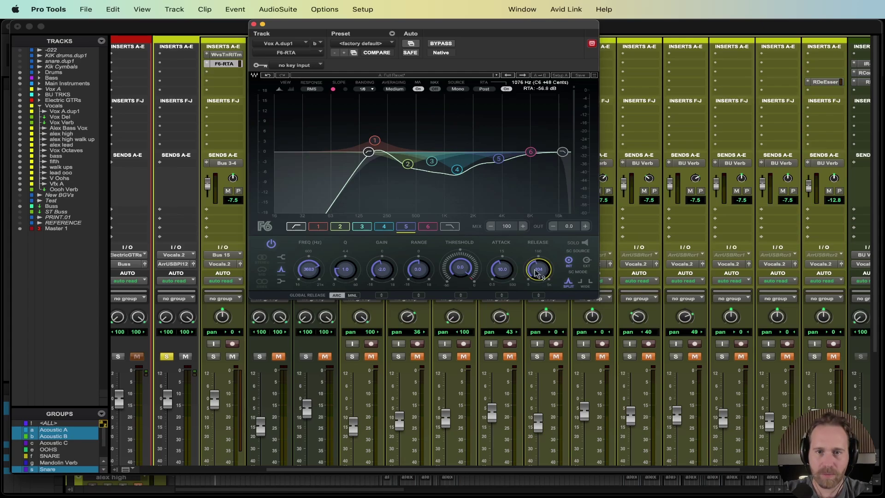
{"action": "left_click", "coordinate": [419, 271]}
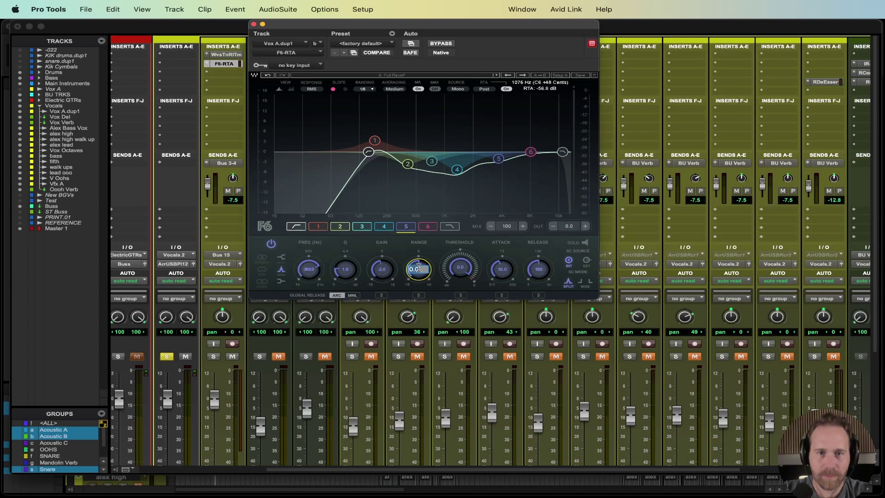
{"action": "type", "text": "-6"}
{"action": "key", "text": "Return"}
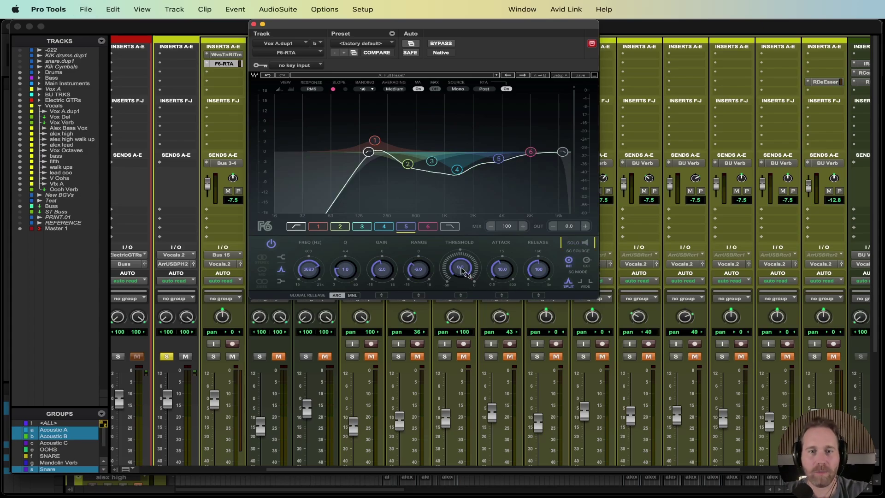
Step: During playback, lower F6 band 5's threshold to about -18 dB and reduce band 4's cut to about -3.1 dB
{"action": "key", "text": "space"}
{"action": "mouse_move", "coordinate": [461, 275]}
{"action": "left_mouse_down"}
{"action": "mouse_move", "coordinate": [461, 295]}
{"action": "mouse_move", "coordinate": [464, 280]}
{"action": "mouse_move", "coordinate": [463, 289]}
{"action": "left_mouse_up"}
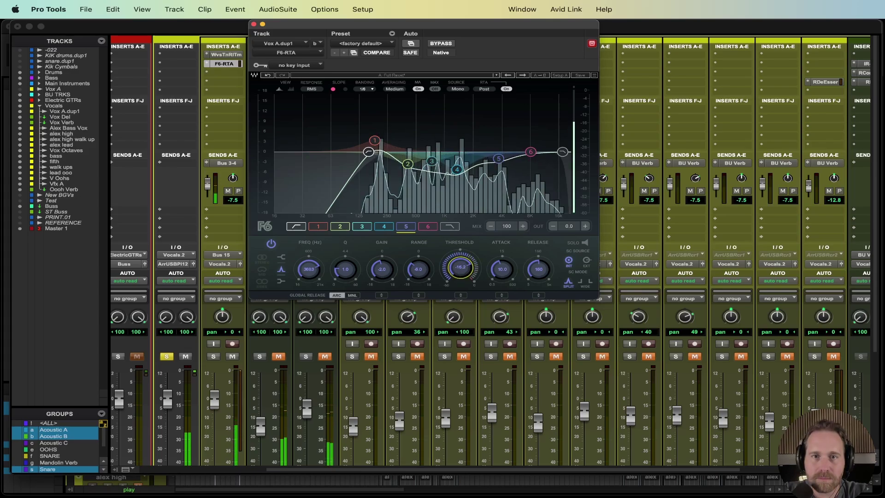
{"action": "left_click", "coordinate": [384, 226]}
{"action": "left_click_drag", "start_coordinate": [382, 272], "coordinate": [381, 268]}
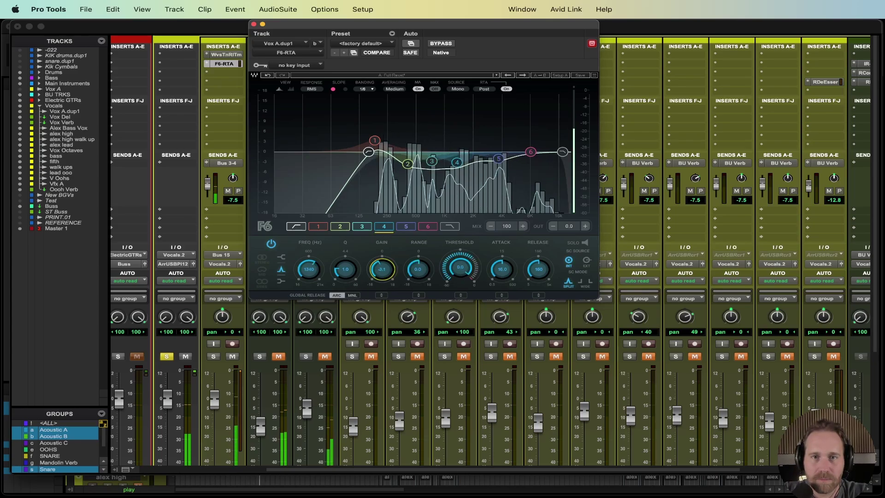
Step: Review bands 3 and 2, and solo F6 band 4 while moving its frequency up to about 1.9 kHz
{"action": "left_click", "coordinate": [364, 227]}
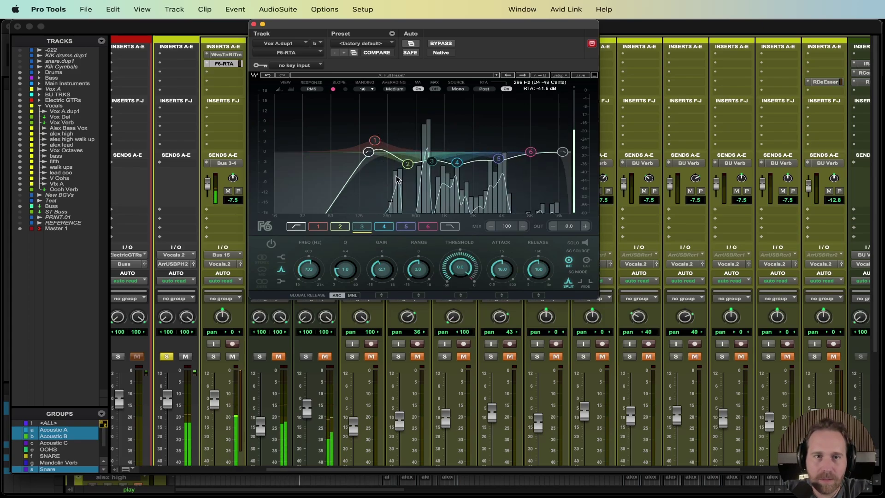
{"action": "left_click", "coordinate": [408, 165]}
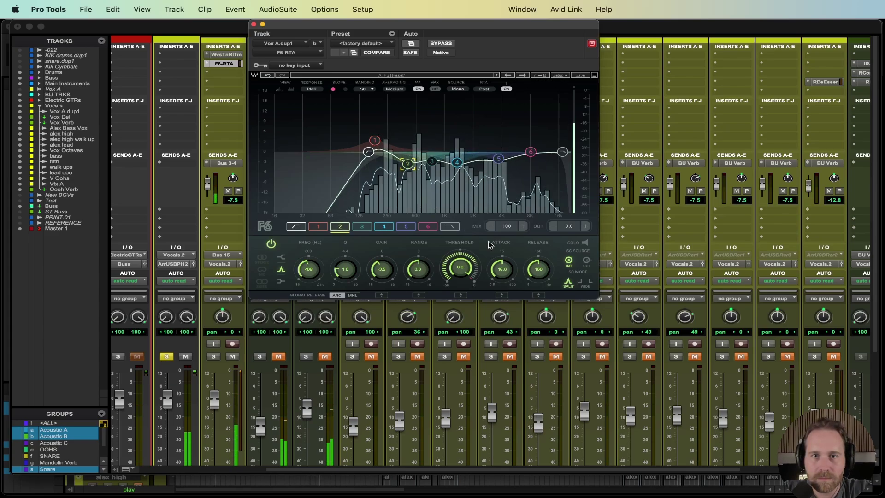
{"action": "left_click", "coordinate": [457, 163]}
{"action": "left_click", "coordinate": [584, 242]}
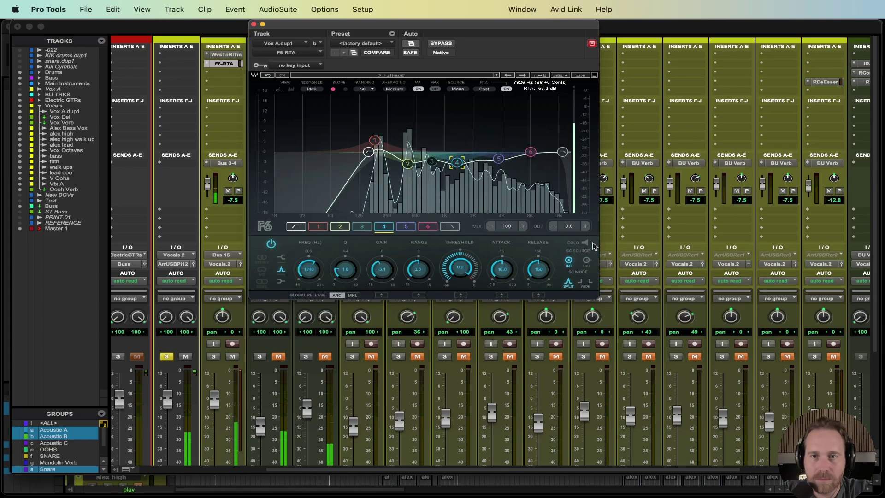
{"action": "left_click_drag", "start_coordinate": [309, 270], "coordinate": [309, 261]}
{"action": "left_click", "coordinate": [583, 243]}
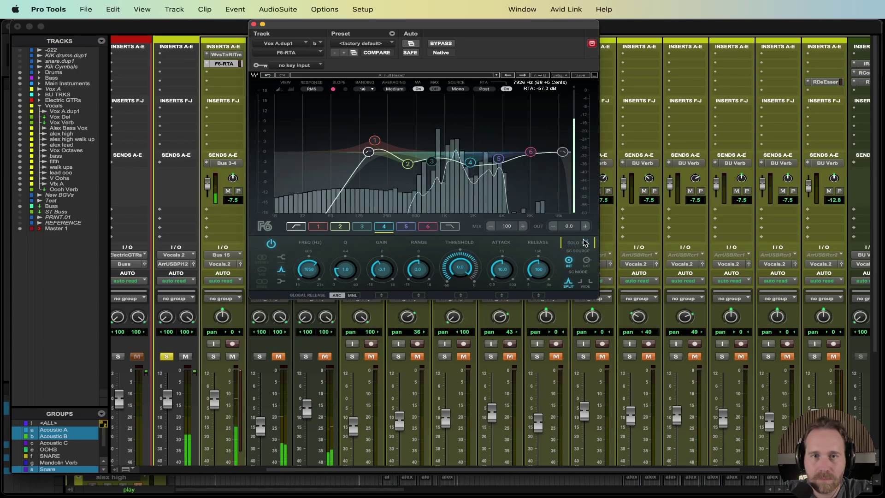
Step: Make F6 band 4 dynamic with a range of -3 dB and a threshold of about -17 dB
{"action": "left_click", "coordinate": [417, 269]}
{"action": "type", "text": "-3"}
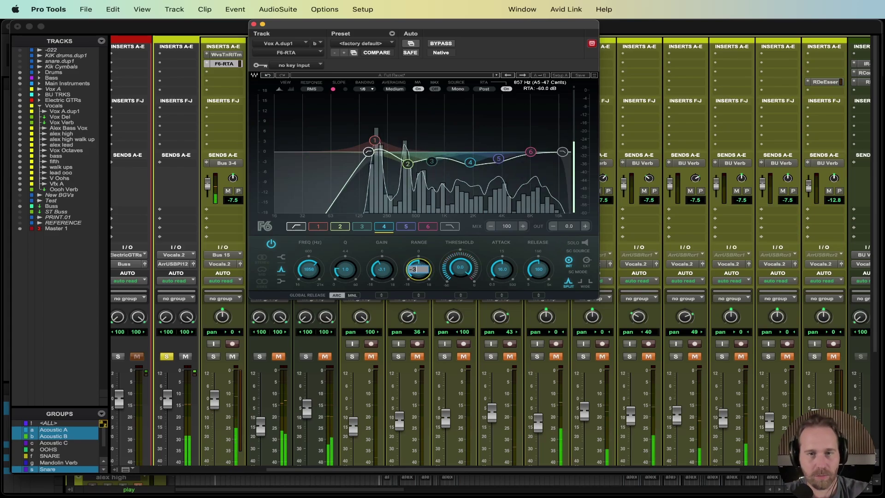
{"action": "key", "text": "Return"}
{"action": "left_click_drag", "start_coordinate": [460, 267], "coordinate": [460, 286]}
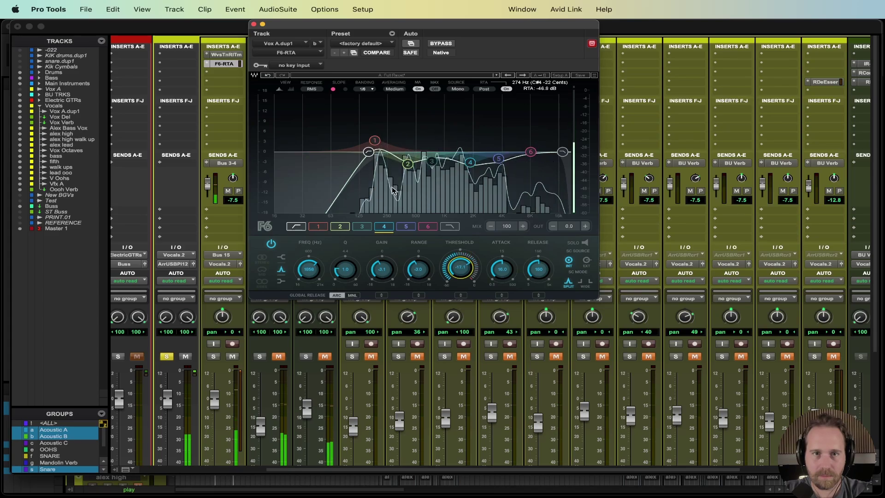
Step: Raise F6 band 1 to about 4.6 dB at 178 Hz and lower the high-pass filter to about 149 Hz
{"action": "left_click", "coordinate": [374, 141]}
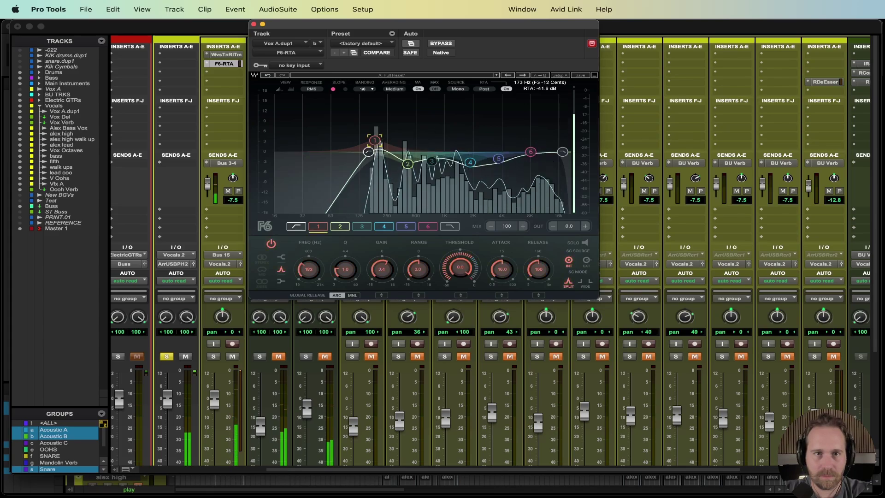
{"action": "left_click_drag", "start_coordinate": [374, 136], "coordinate": [374, 136]}
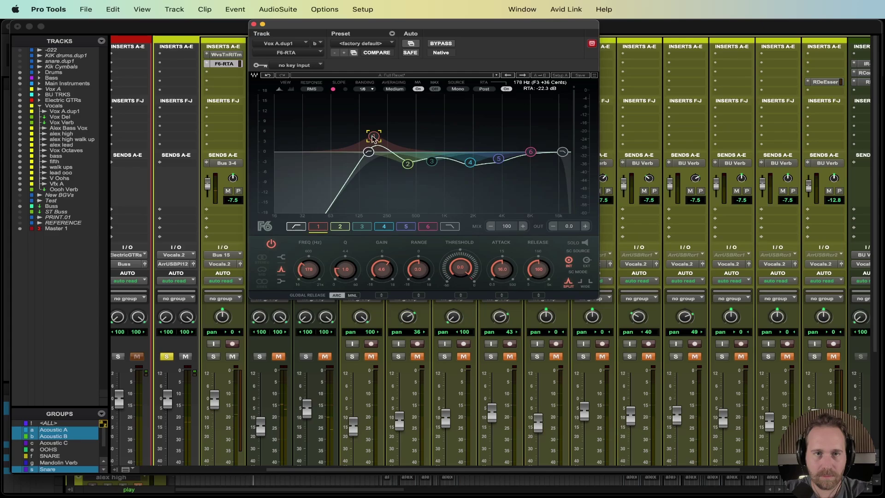
{"action": "left_click", "coordinate": [296, 226]}
{"action": "left_click_drag", "start_coordinate": [309, 269], "coordinate": [308, 269]}
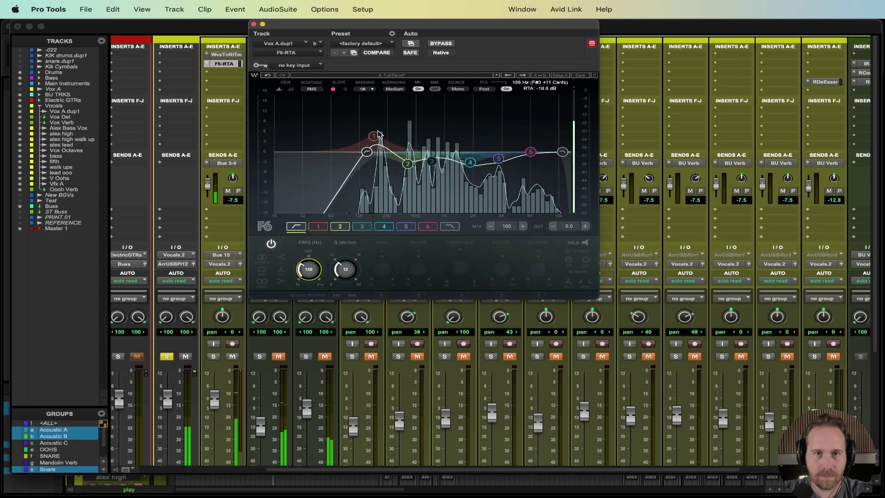
{"action": "left_click", "coordinate": [254, 24]}
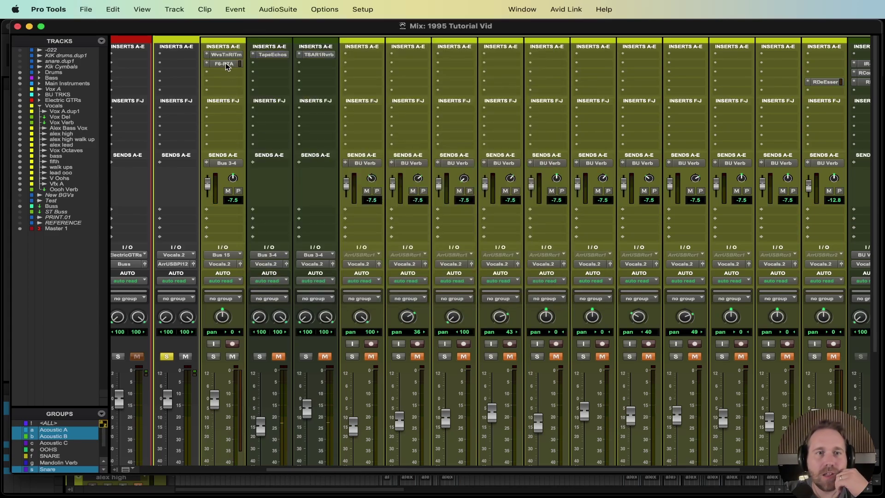
Step: Insert RDeEsser (mono) in the slot after F6-RTA on the Vox A.dup1 track
{"action": "left_click", "coordinate": [215, 78]}
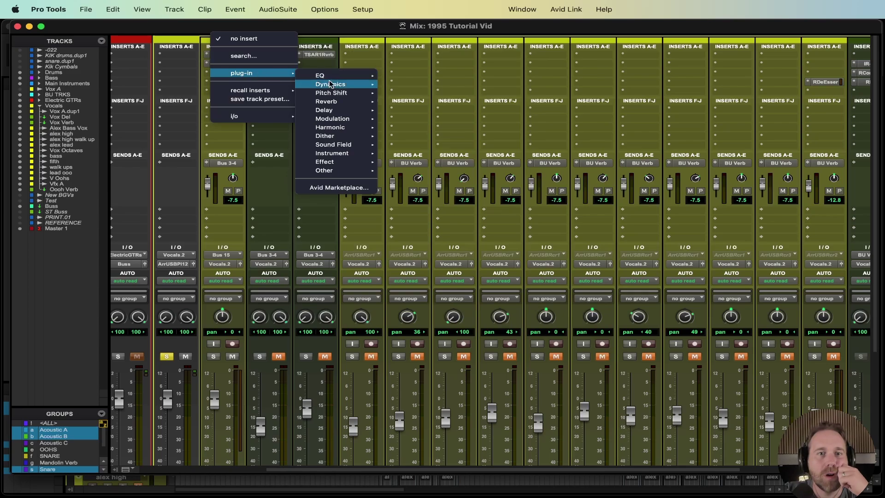
{"action": "mouse_move", "coordinate": [341, 76]}
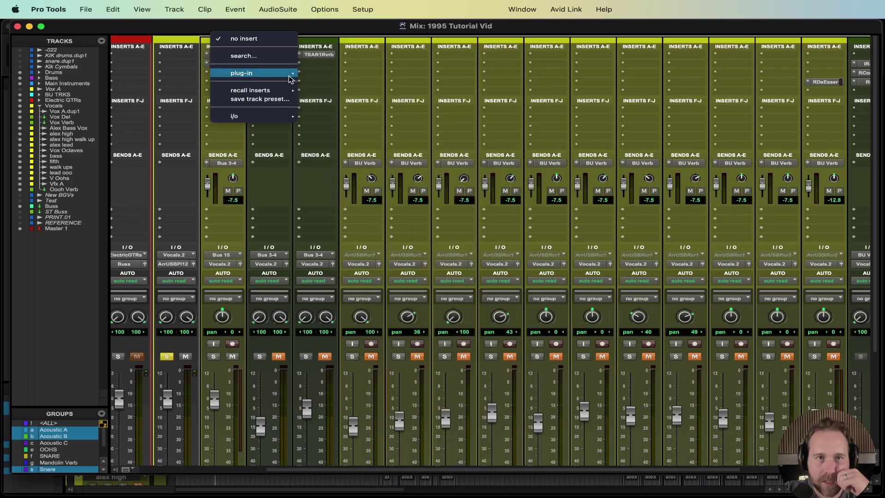
{"action": "mouse_move", "coordinate": [337, 91]}
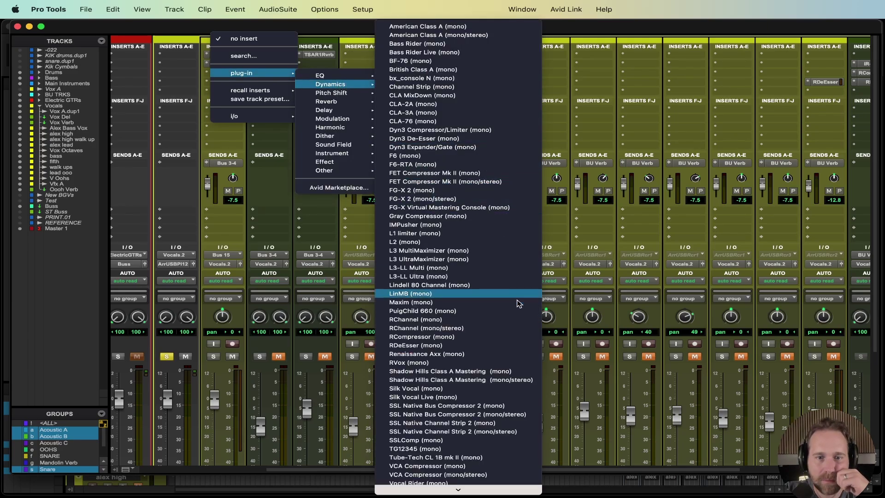
{"action": "left_click", "coordinate": [509, 349]}
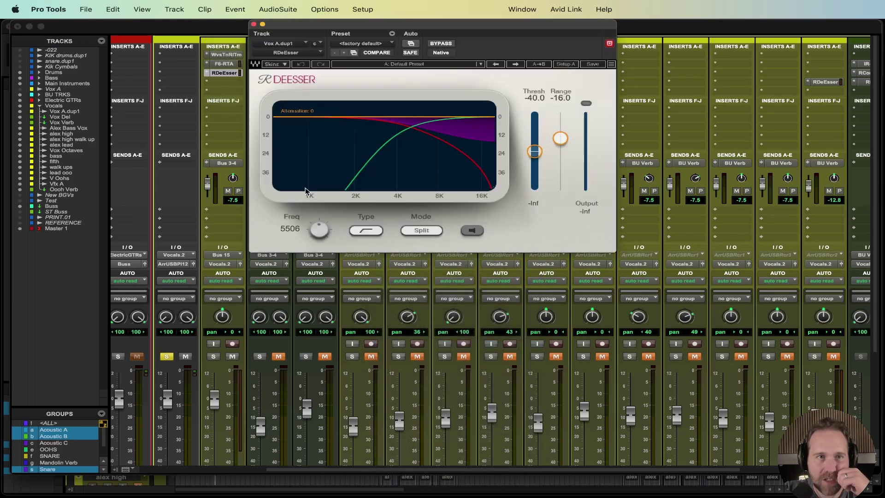
Step: Load the male DeEss Split factory preset in RDeEsser and lower its threshold to about -31 dB during playback
{"action": "left_click", "coordinate": [449, 69]}
{"action": "mouse_move", "coordinate": [534, 207]}
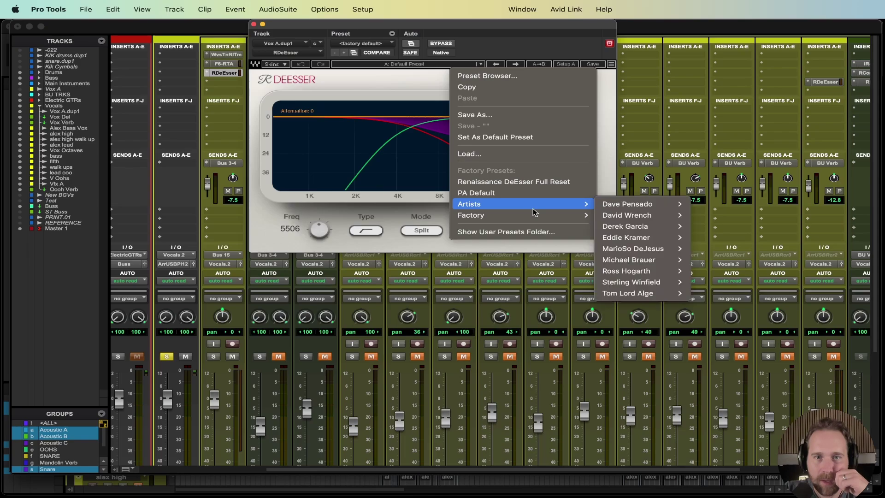
{"action": "mouse_move", "coordinate": [583, 219]}
{"action": "left_click", "coordinate": [632, 271]}
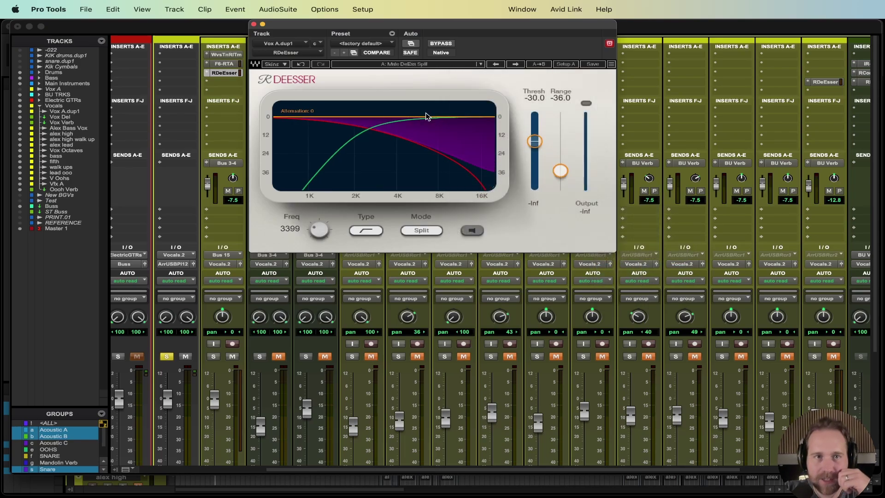
{"action": "key", "text": "space"}
{"action": "left_click_drag", "start_coordinate": [535, 142], "coordinate": [535, 142]}
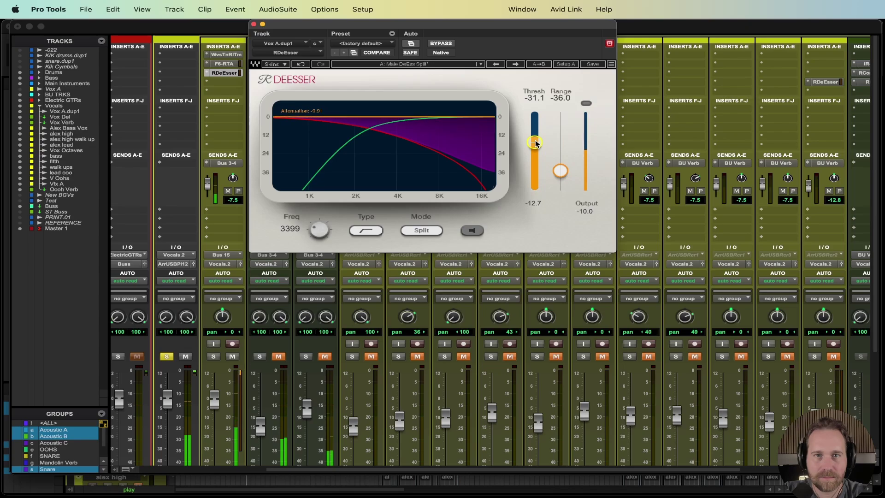
{"action": "left_click", "coordinate": [253, 24]}
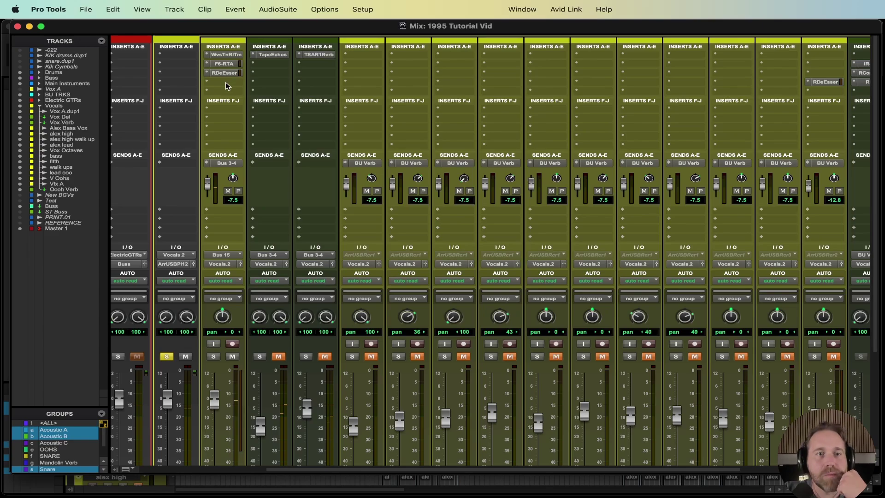
{"action": "left_click", "coordinate": [221, 82]}
{"action": "mouse_move", "coordinate": [267, 85]}
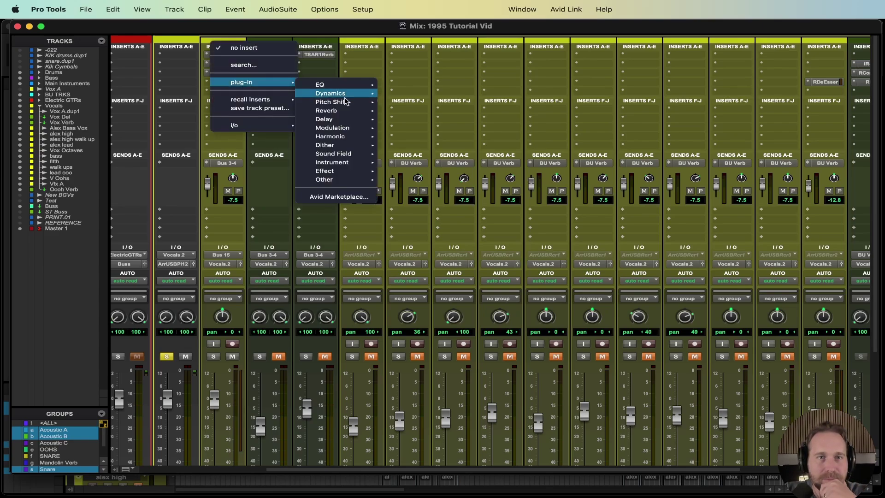
{"action": "mouse_move", "coordinate": [351, 95]}
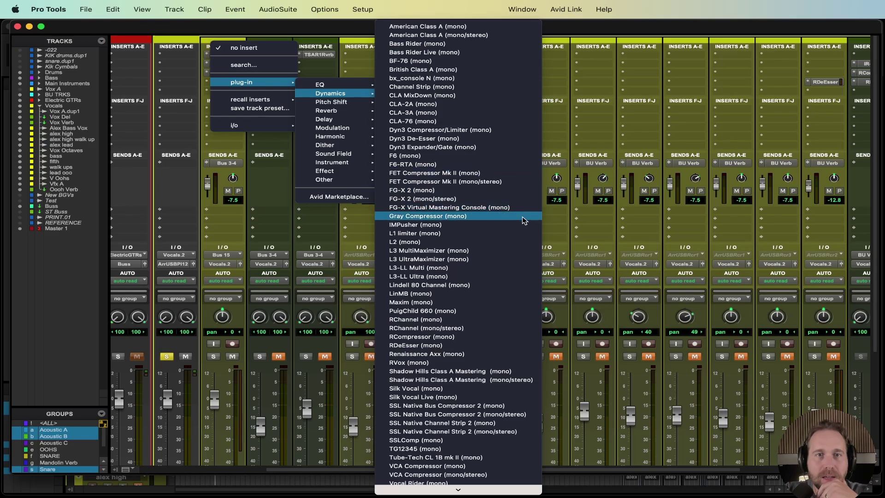
{"action": "left_click", "coordinate": [244, 32]}
{"action": "left_click", "coordinate": [215, 65]}
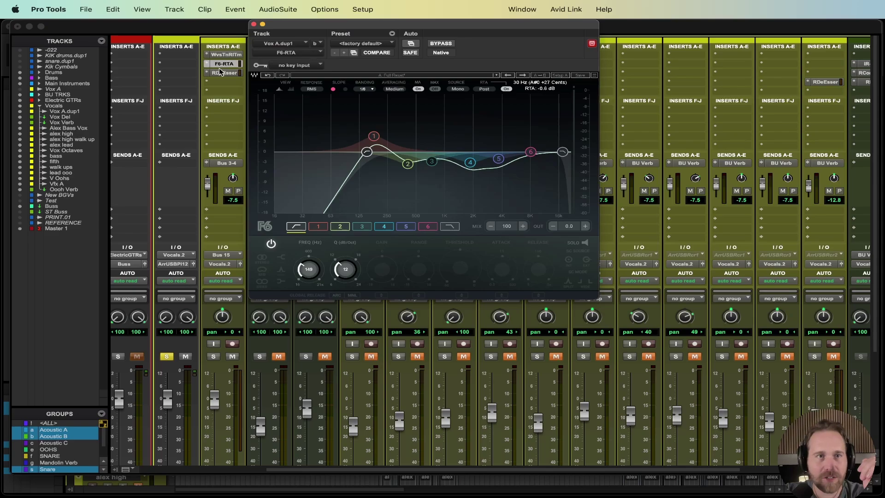
Step: Insert FET Compressor Mk II (mono) after RDeEsser on Vox A.dup1 and reposition its window over the mixer
{"action": "left_click", "coordinate": [214, 84]}
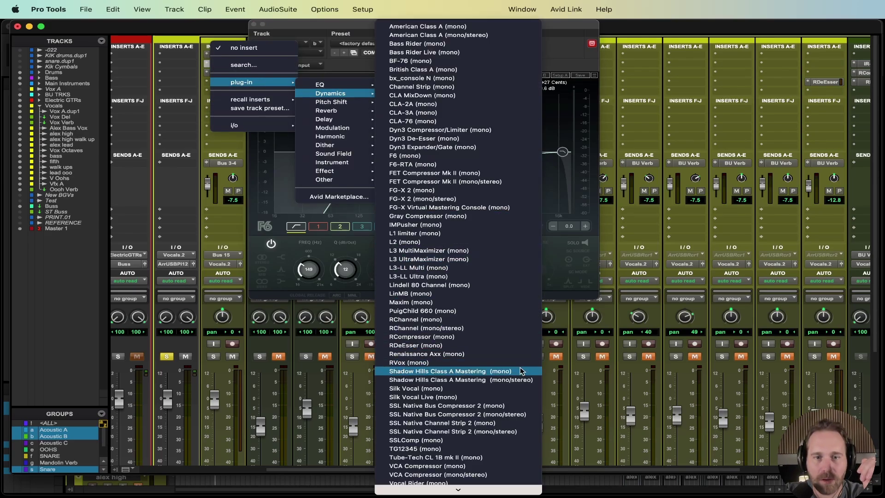
{"action": "left_click", "coordinate": [478, 172]}
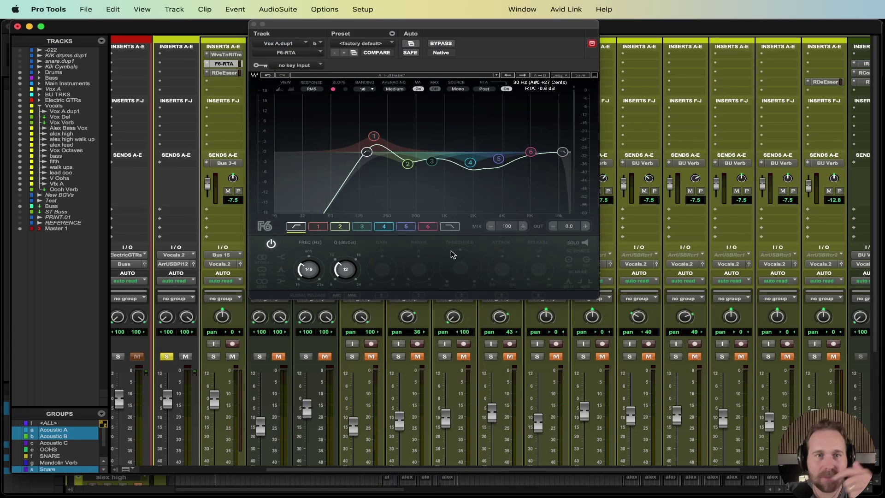
{"action": "left_click_drag", "start_coordinate": [474, 31], "coordinate": [327, 81]}
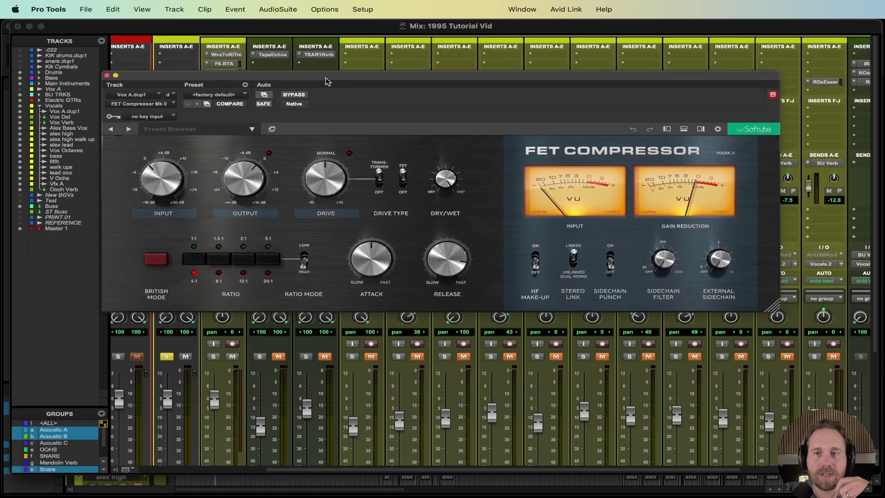
Step: Turn on British Mode and HF Make-Up in the FET Compressor, speed up its attack, and adjust input and release during playback
{"action": "left_click", "coordinate": [156, 259]}
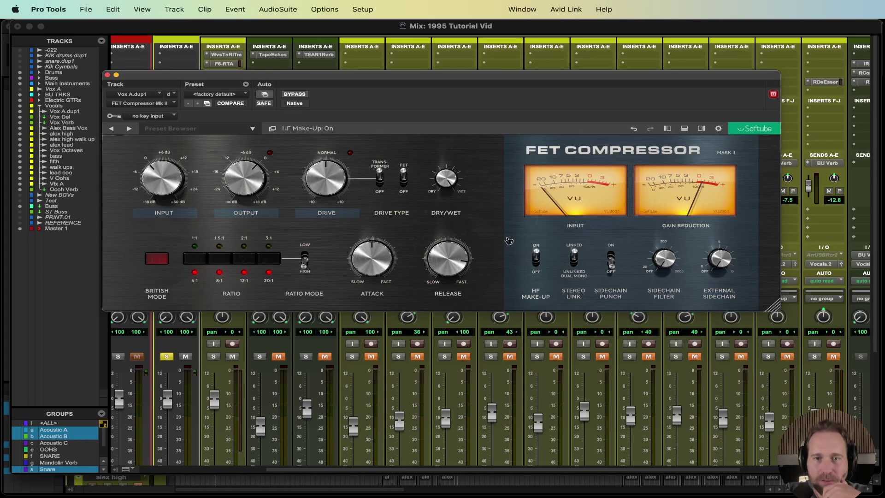
{"action": "left_click_drag", "start_coordinate": [381, 270], "coordinate": [371, 247]}
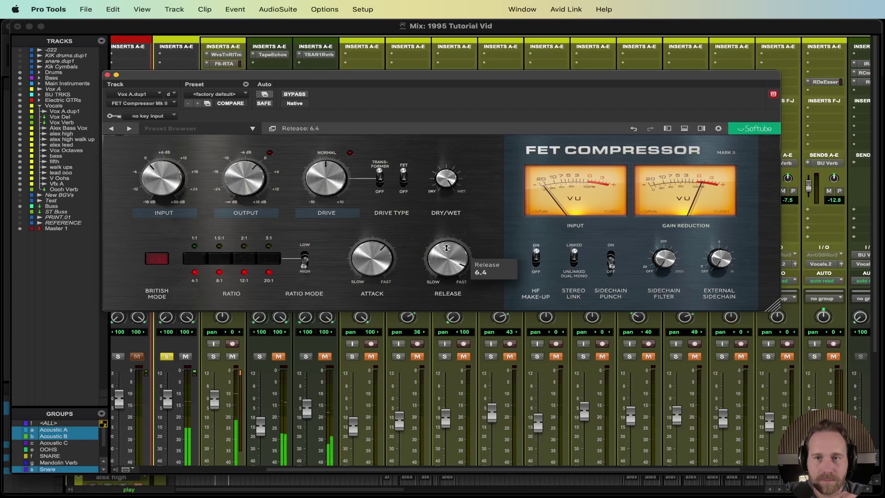
{"action": "left_click_drag", "start_coordinate": [170, 184], "coordinate": [170, 174]}
{"action": "mouse_move", "coordinate": [452, 273]}
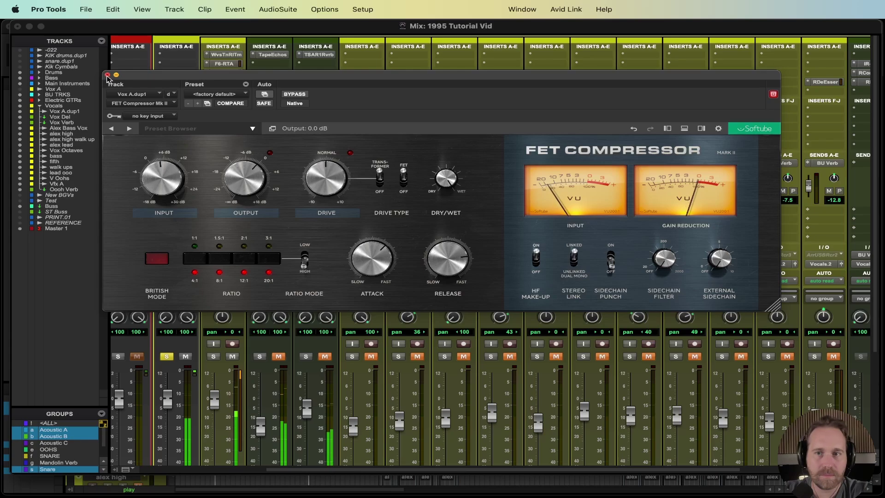
{"action": "left_click", "coordinate": [107, 75]}
Step: Save the session with the FET Compressor added to the lead vocal chain
{"action": "scroll", "coordinate": [272, 177], "scroll_direction": "down", "scroll_amount": 1}
{"action": "scroll", "coordinate": [272, 177], "scroll_direction": "right", "scroll_amount": 1}
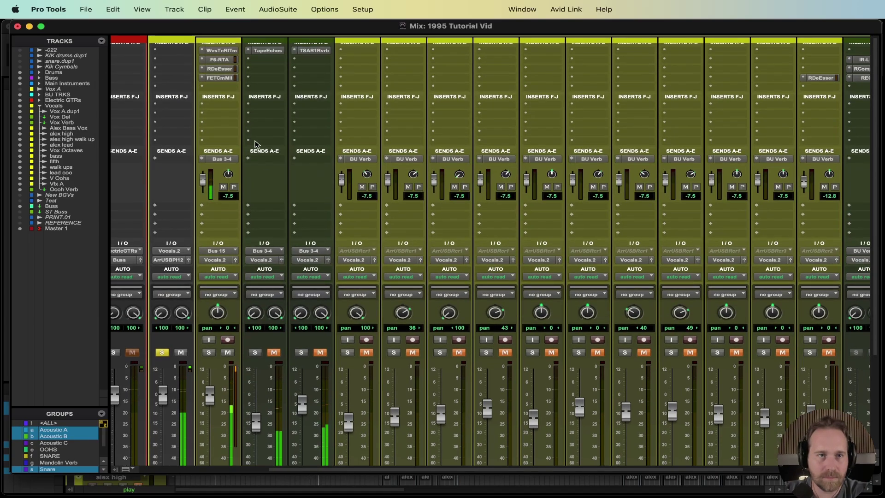
{"action": "key", "text": "super+s"}
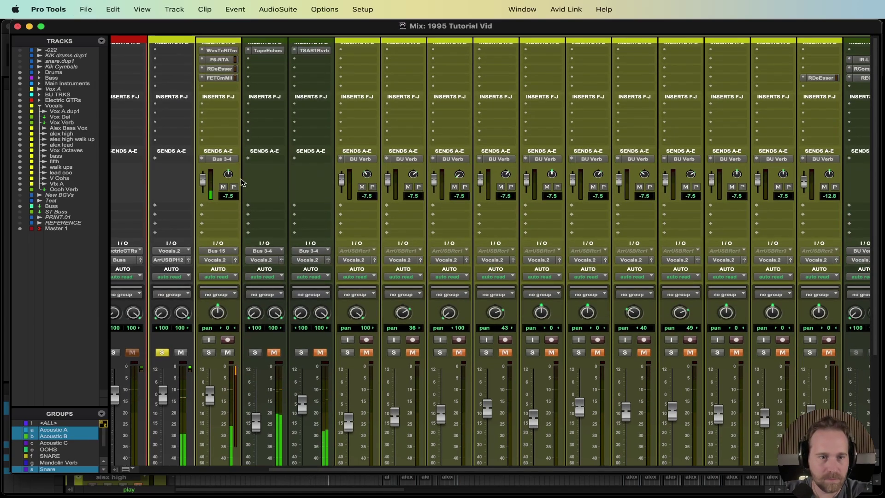
Step: Insert Vocal Rider (mono) in insert slot F of Vox A.dup1 and reduce its upper range limit, giving a range of 9.0
{"action": "scroll", "coordinate": [240, 181], "scroll_direction": "up", "scroll_amount": 1}
{"action": "scroll", "coordinate": [240, 181], "scroll_direction": "left", "scroll_amount": 1}
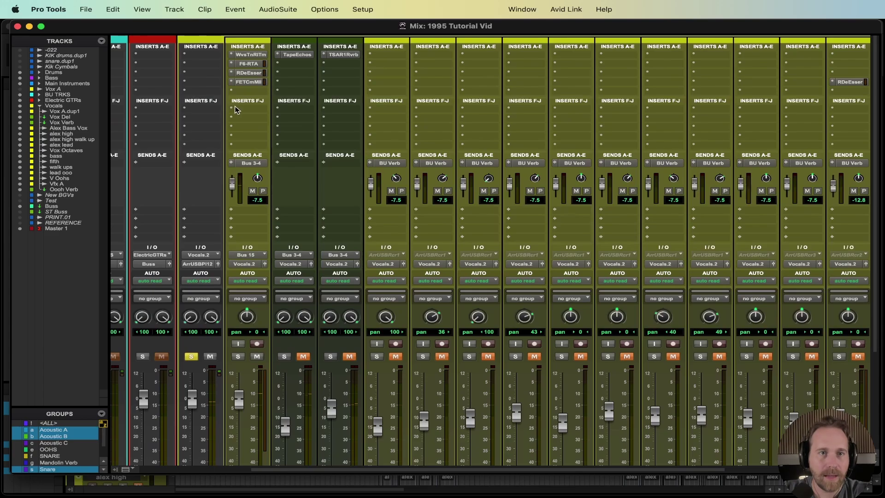
{"action": "left_click", "coordinate": [238, 115]}
{"action": "mouse_move", "coordinate": [277, 109]}
{"action": "mouse_move", "coordinate": [365, 121]}
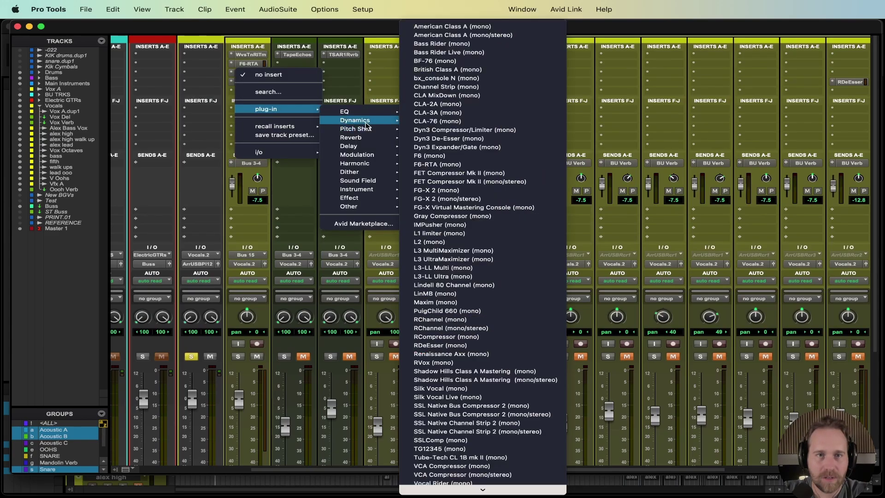
{"action": "left_click", "coordinate": [510, 482]}
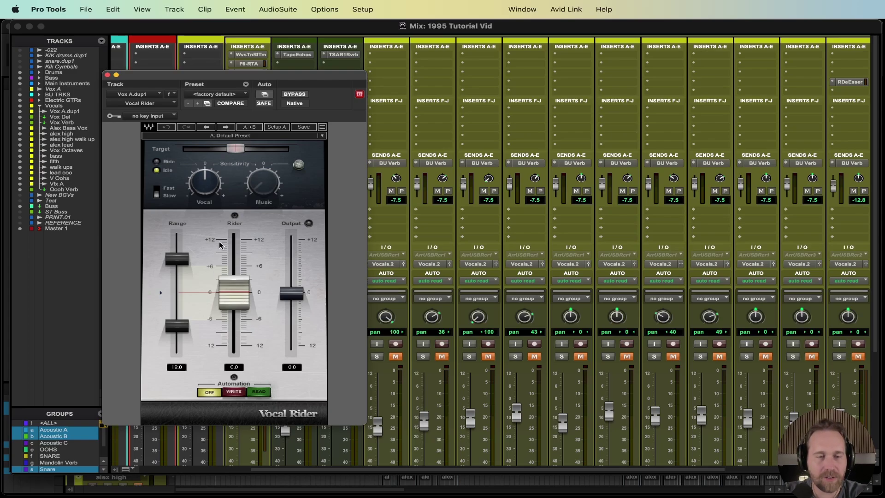
{"action": "left_click_drag", "start_coordinate": [177, 259], "coordinate": [177, 272]}
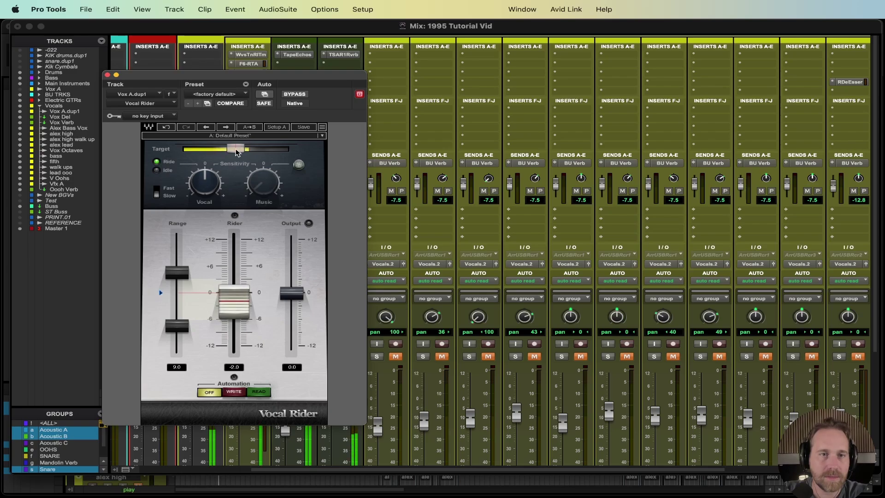
Step: Raise Vocal Rider's target on Vox A.dup1 to about -17.6 during playback and close the plug-in
{"action": "left_click_drag", "start_coordinate": [234, 149], "coordinate": [244, 149]}
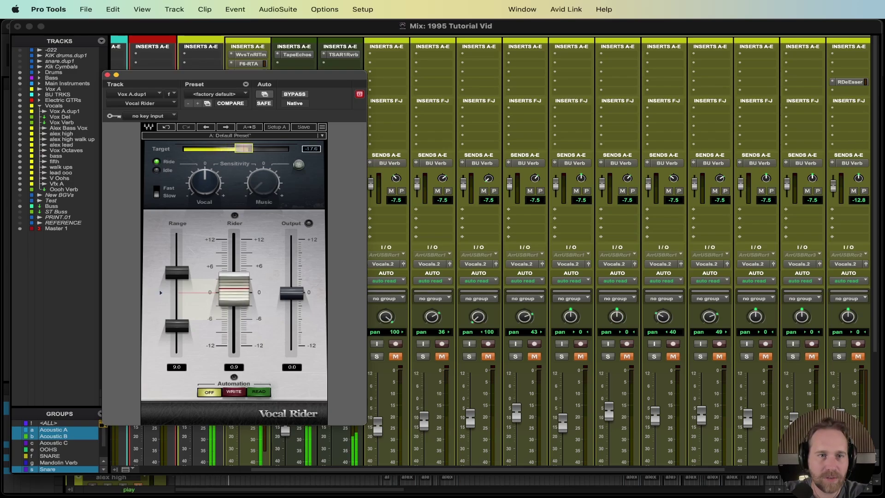
{"action": "left_click", "coordinate": [247, 149]}
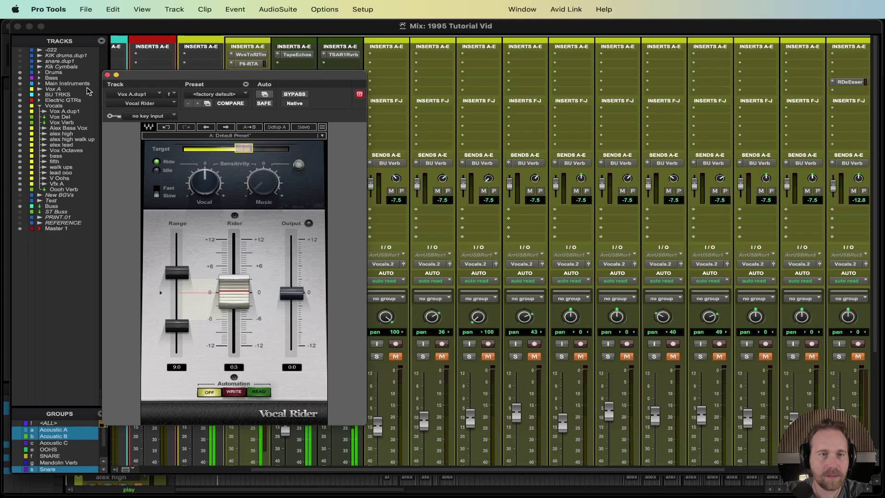
{"action": "left_click", "coordinate": [108, 75]}
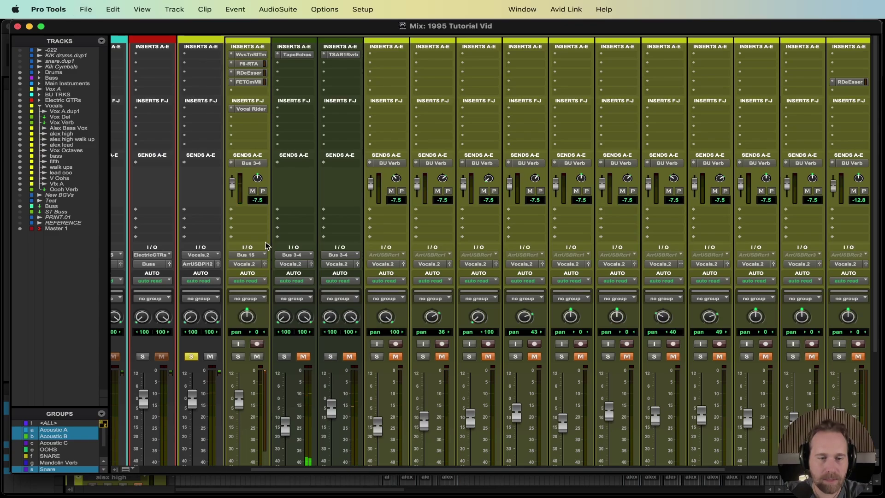
Step: Unmute the Vox Del track carrying Tape Echoes, play the vocals and save the session
{"action": "scroll", "coordinate": [265, 246], "scroll_direction": "left", "scroll_amount": 1}
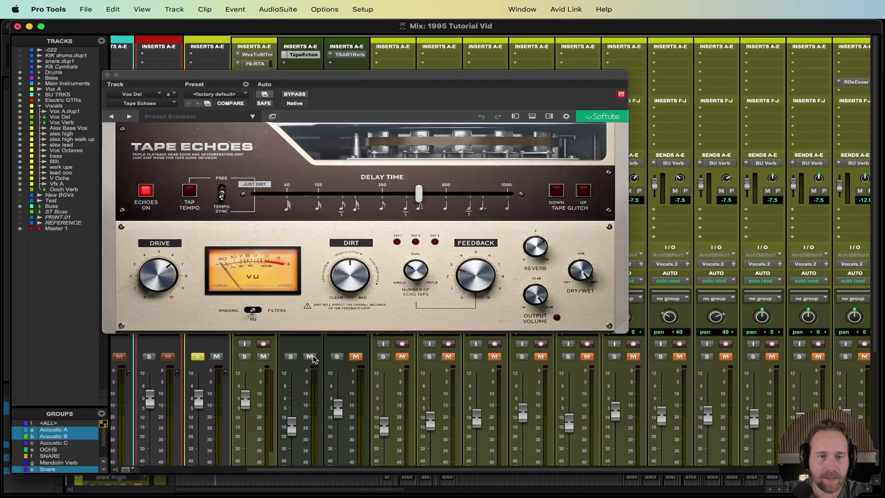
{"action": "key", "text": "space"}
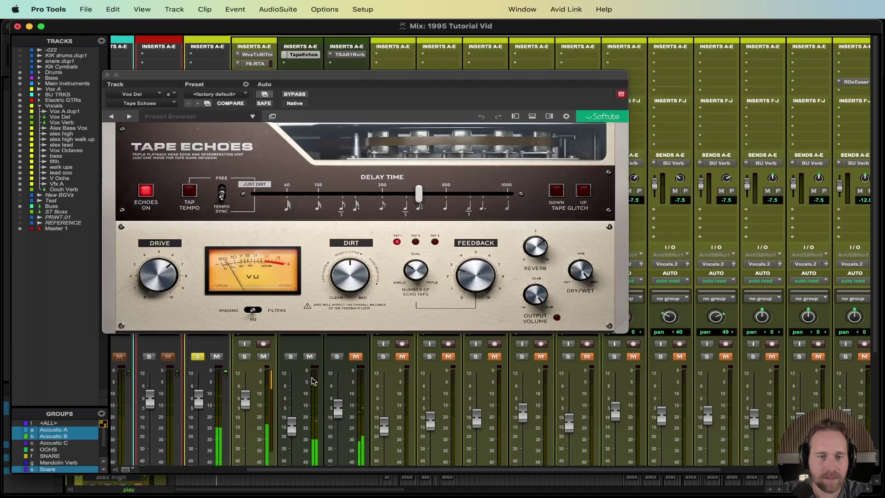
{"action": "key", "text": "super+s"}
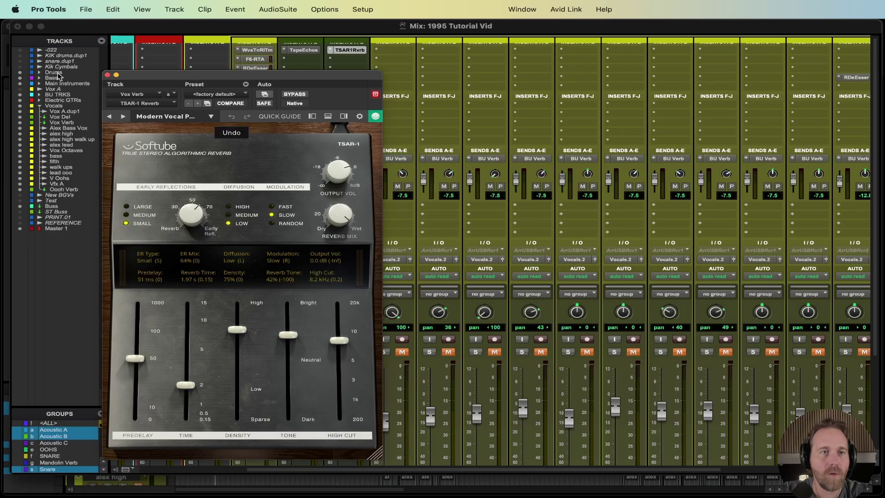
Step: Close the TSAR-1 Reverb, unmute the Vox Verb track and play the soloed vocals with both effects
{"action": "left_click", "coordinate": [108, 74]}
{"action": "left_click", "coordinate": [356, 352]}
{"action": "key", "text": "space"}
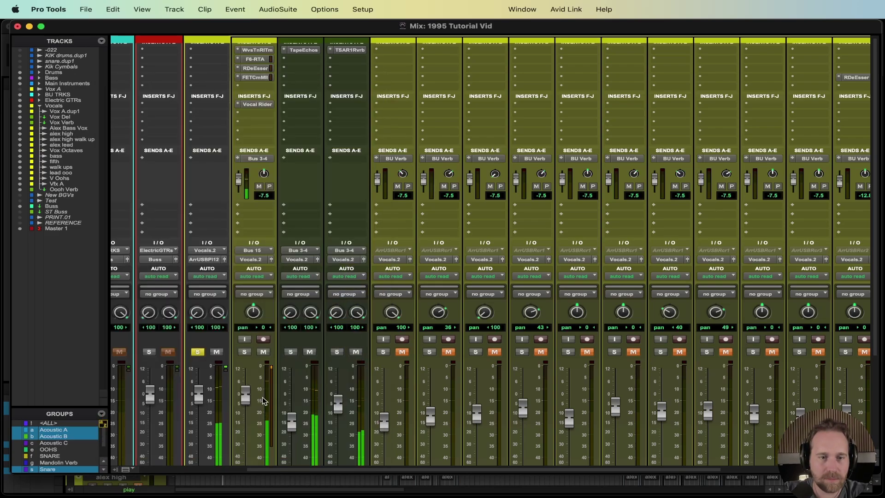
{"action": "scroll", "coordinate": [262, 397], "scroll_direction": "down", "scroll_amount": 6}
{"action": "scroll", "coordinate": [264, 401], "scroll_direction": "up", "scroll_amount": 1}
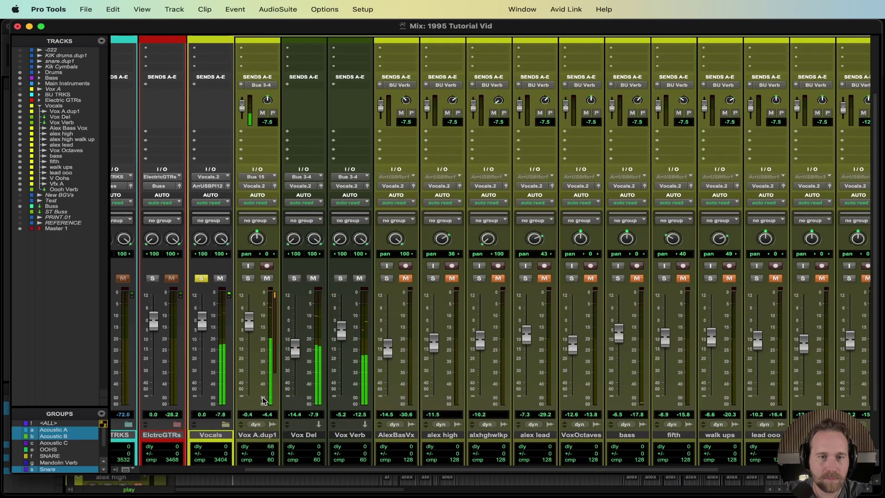
Step: Take the Vocals folder out of solo and play the full mix from the start of clip Vox A.dup1_01-04
{"action": "left_click", "coordinate": [200, 279]}
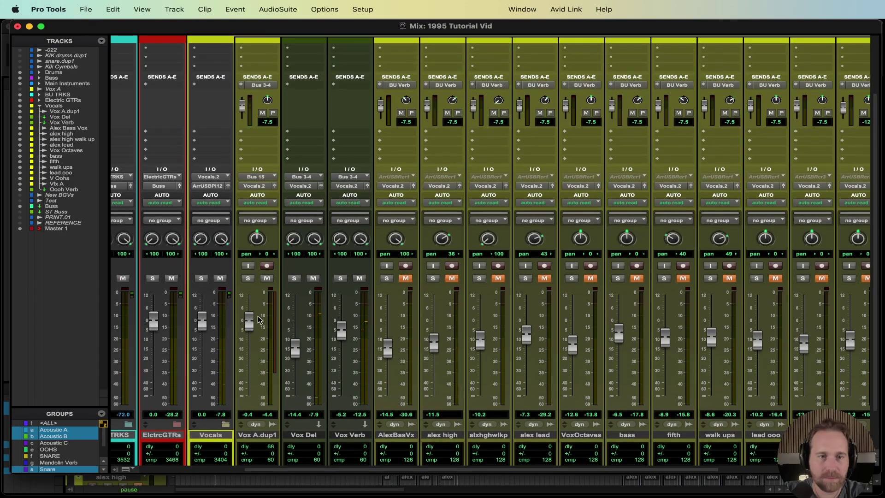
{"action": "key", "text": "space"}
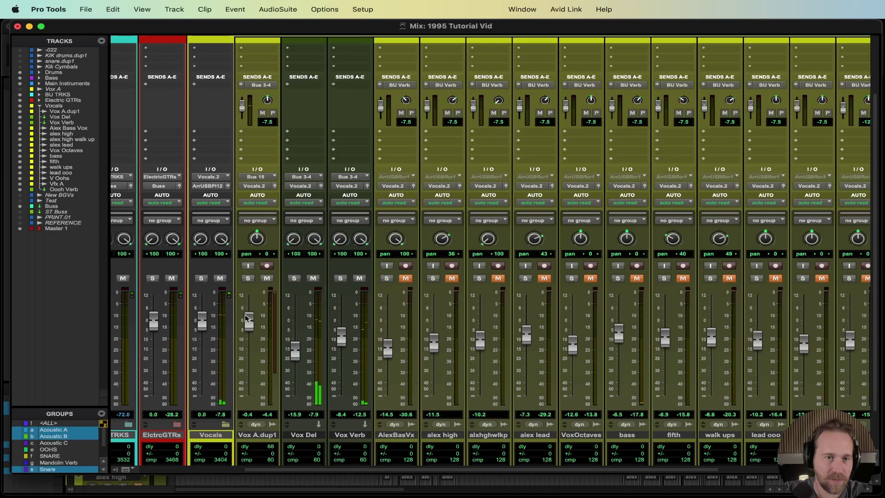
{"action": "key", "text": "super+equal"}
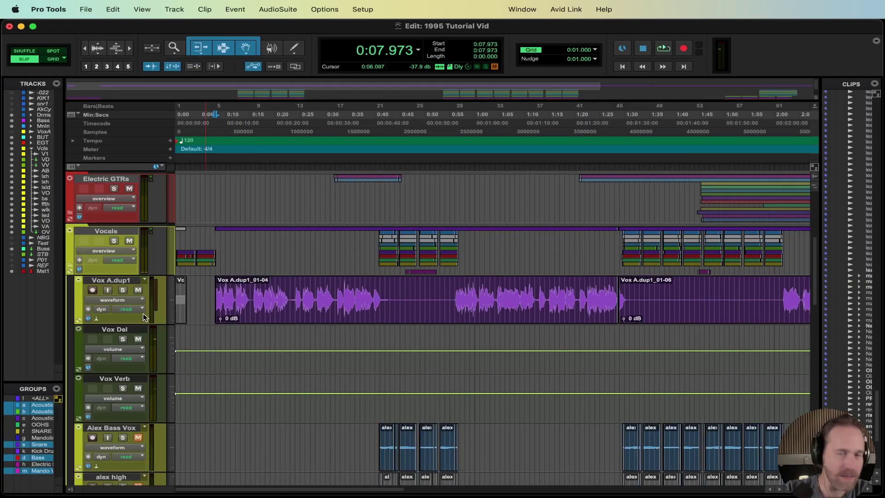
{"action": "key", "text": "space"}
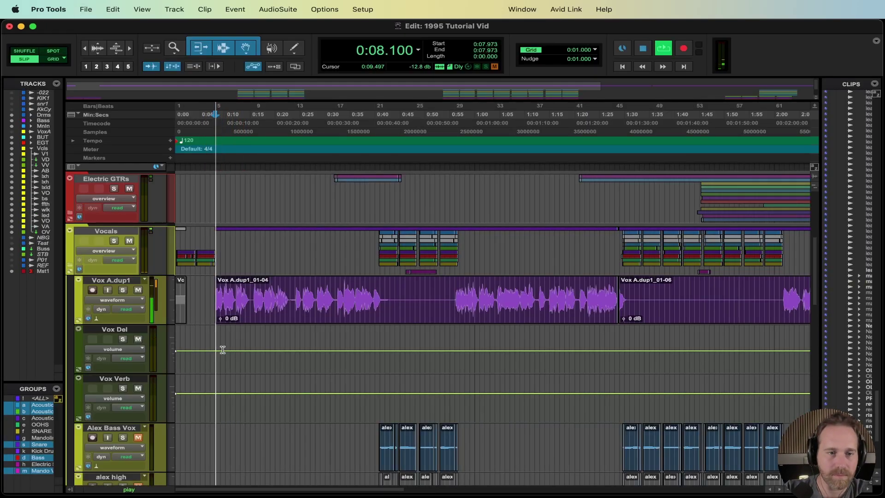
{"action": "key", "text": "super+equal"}
Step: Balance the lead vocal against the mix, setting the faders to about -3.5 on Vox A.dup1, -15.3 on Vox Del and -9.0 on Vox Verb
{"action": "left_click_drag", "start_coordinate": [250, 406], "coordinate": [251, 340]}
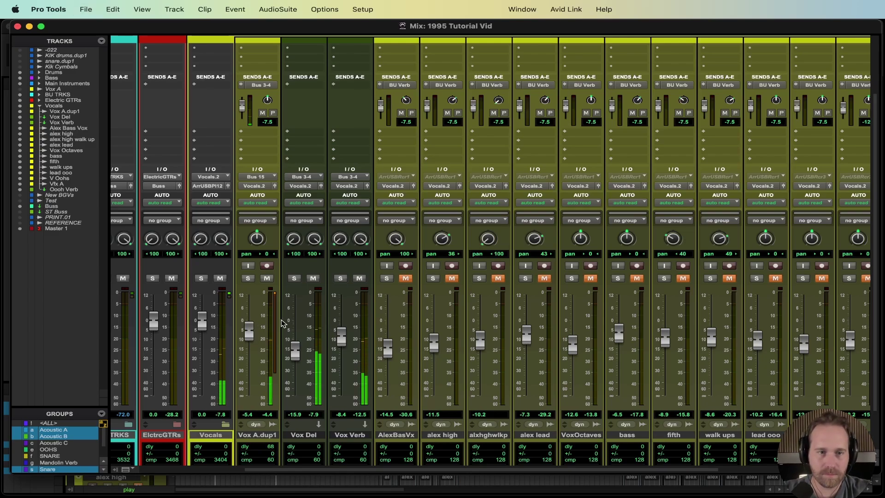
{"action": "scroll", "coordinate": [321, 338], "scroll_direction": "up", "scroll_amount": 1}
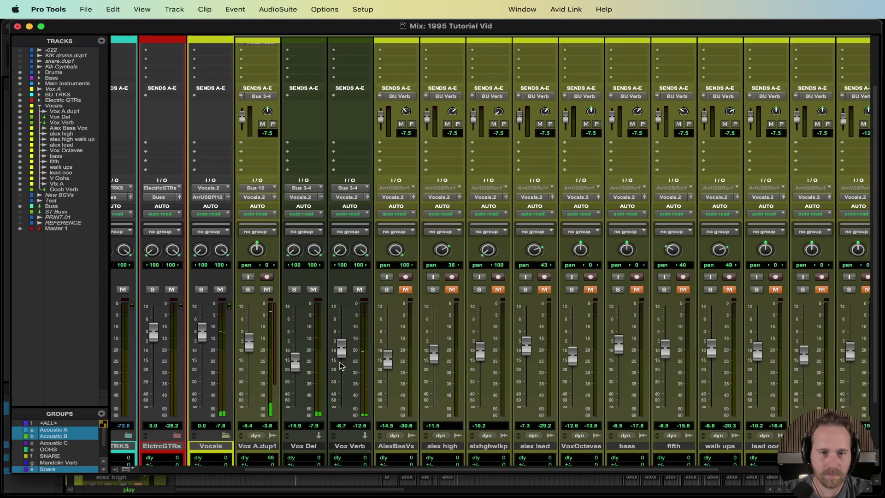
{"action": "left_click_drag", "start_coordinate": [342, 361], "coordinate": [340, 363]}
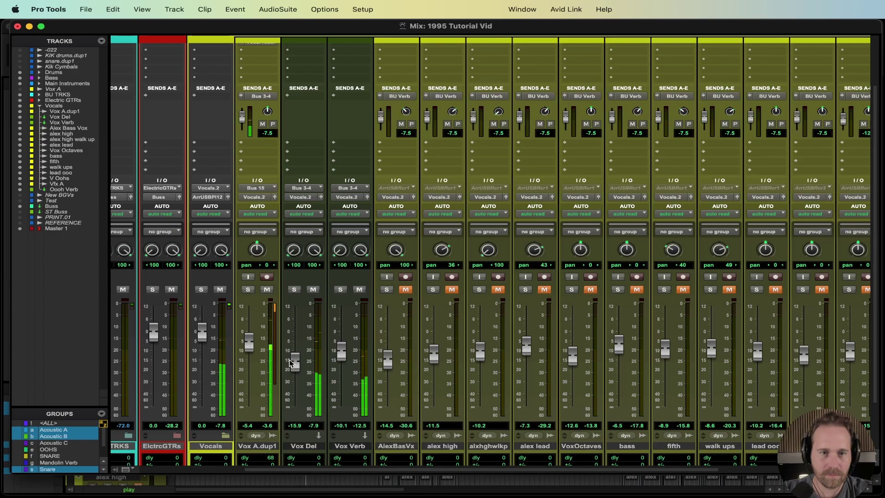
{"action": "left_click_drag", "start_coordinate": [249, 344], "coordinate": [253, 322]}
{"action": "mouse_move", "coordinate": [339, 352]}
{"action": "left_mouse_down"}
{"action": "mouse_move", "coordinate": [295, 359]}
{"action": "mouse_move", "coordinate": [341, 351]}
{"action": "left_mouse_up"}
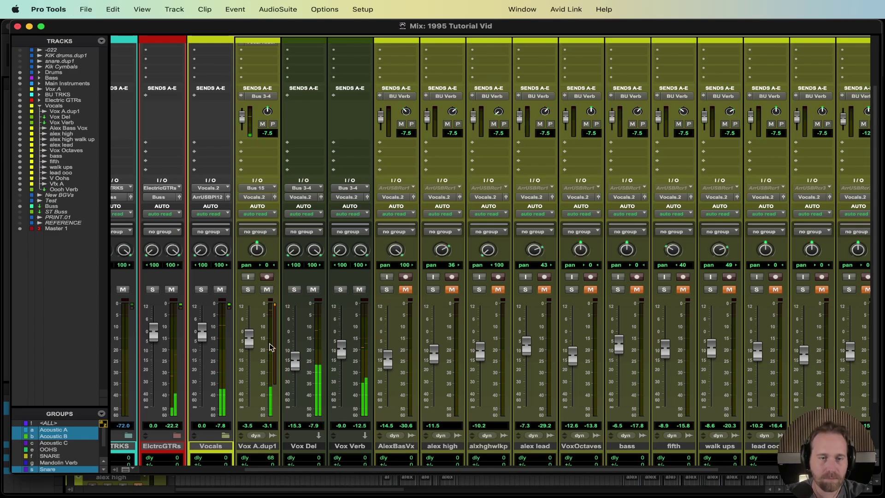
Step: Stop playback and raise the Oooh Verb fader to about -42.6
{"action": "key", "text": "super+equal"}
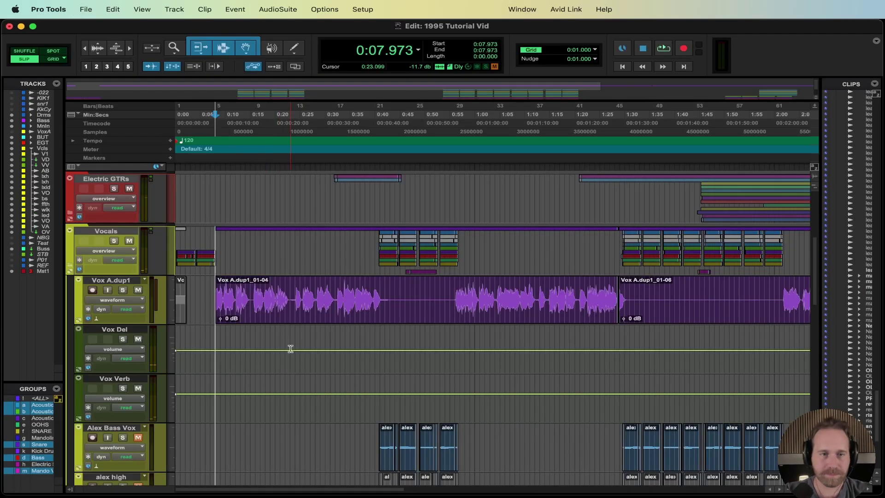
{"action": "key", "text": "super+equal"}
{"action": "scroll", "coordinate": [433, 317], "scroll_direction": "right", "scroll_amount": 5}
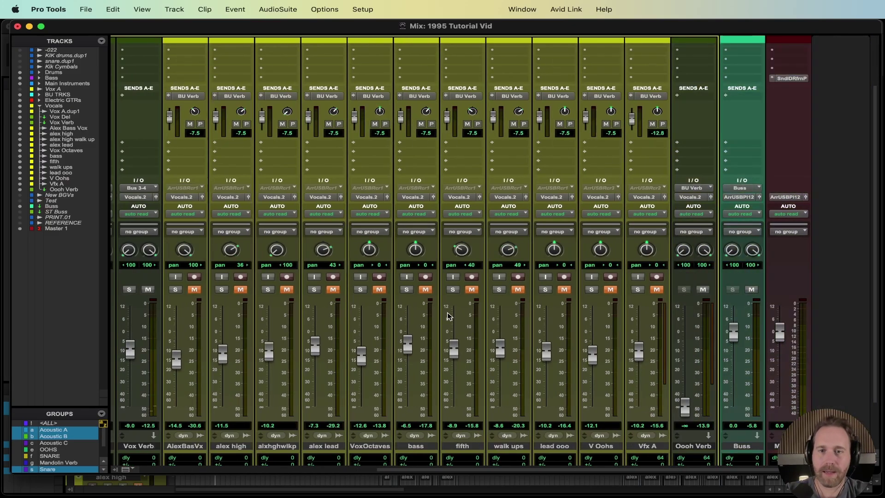
{"action": "left_click_drag", "start_coordinate": [686, 409], "coordinate": [686, 398]}
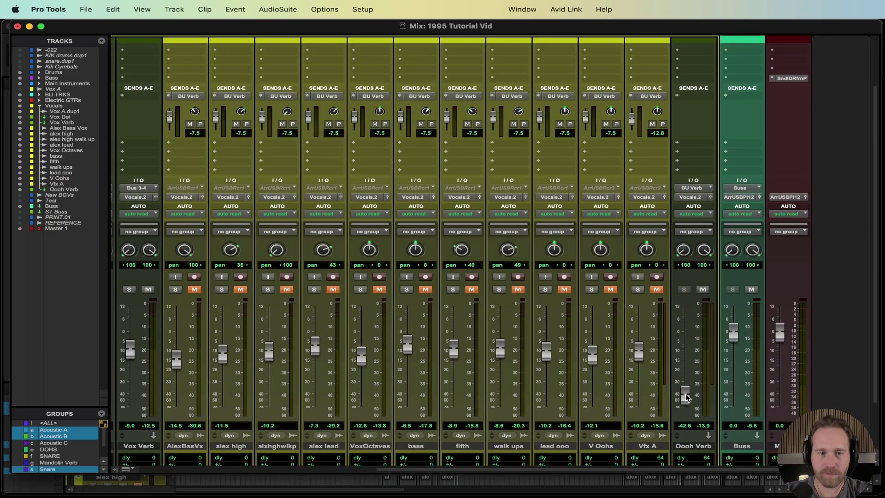
Step: Copy Waves Tune Real-Time from Vox A.dup1 to insert A of every backing vocal track from Alex Bass Vox to Vfx A, and close its window
{"action": "scroll", "coordinate": [299, 168], "scroll_direction": "up", "scroll_amount": 3}
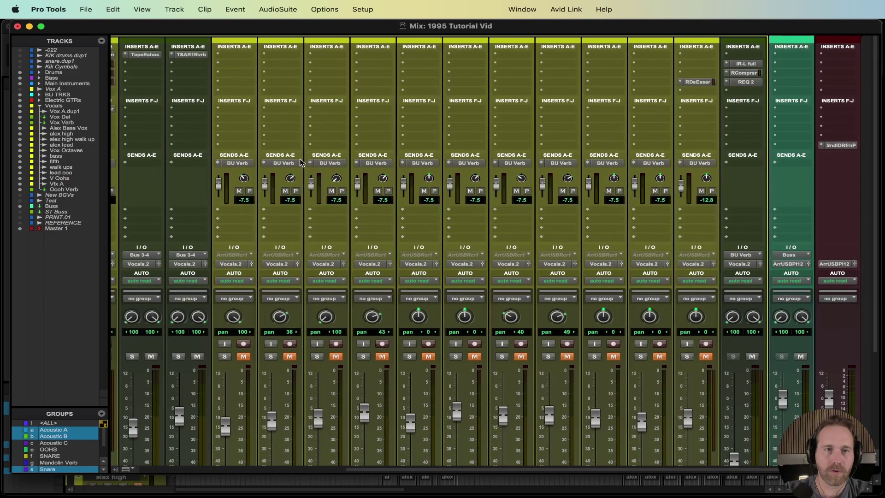
{"action": "scroll", "coordinate": [300, 169], "scroll_direction": "left", "scroll_amount": 5}
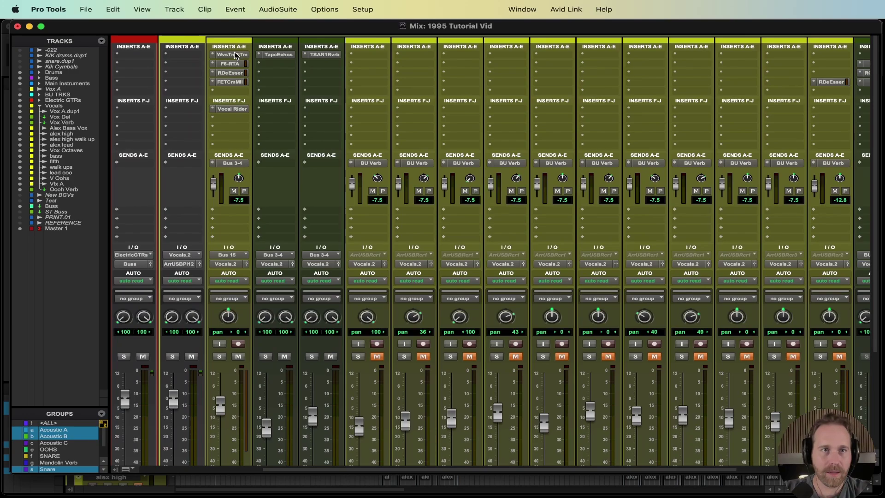
{"action": "left_click", "coordinate": [233, 54]}
{"action": "left_click_drag", "start_coordinate": [235, 55], "coordinate": [648, 57]}
{"action": "left_click_drag", "start_coordinate": [645, 55], "coordinate": [706, 58]}
{"action": "left_click_drag", "start_coordinate": [694, 56], "coordinate": [772, 59]}
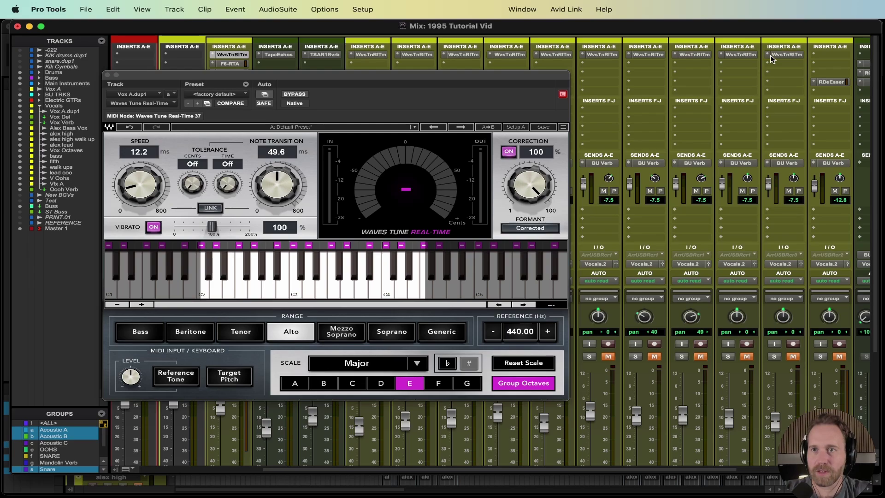
{"action": "left_click_drag", "start_coordinate": [839, 59], "coordinate": [838, 58]}
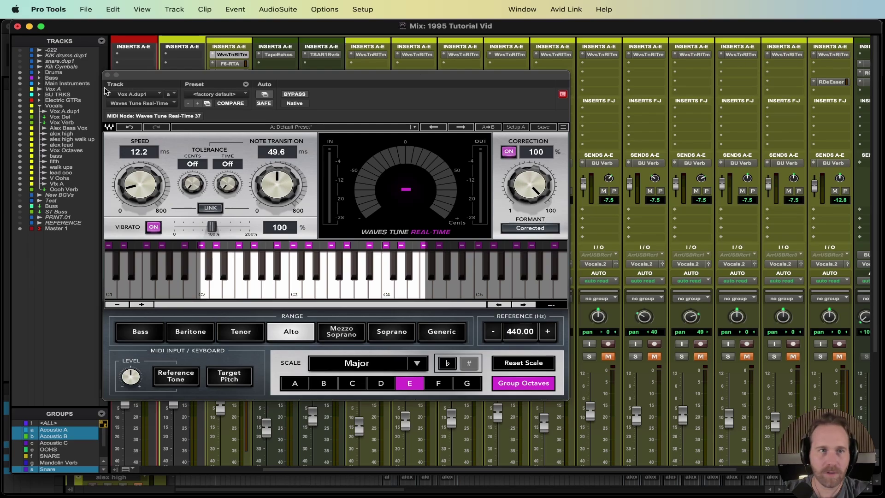
{"action": "left_click", "coordinate": [108, 75]}
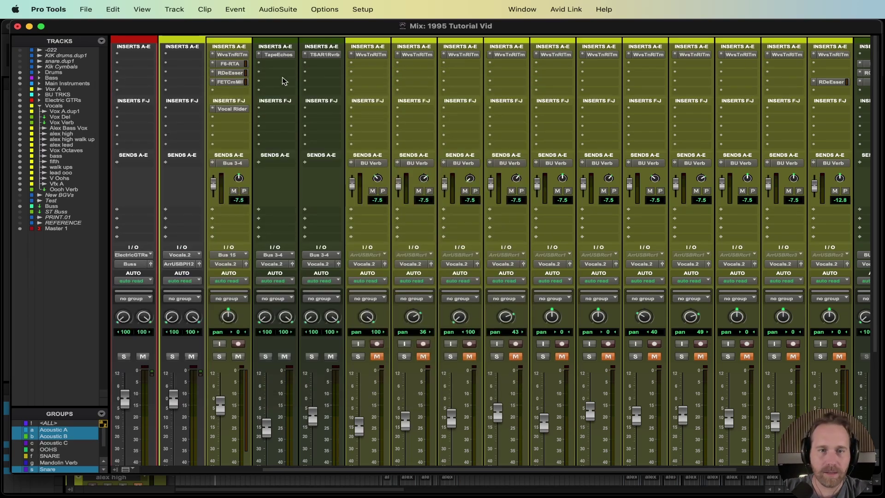
Step: Unmute the bass, fifth, walk ups and lead ooo tracks and play the session from the start
{"action": "scroll", "coordinate": [364, 291], "scroll_direction": "down", "scroll_amount": 1}
{"action": "key", "text": "super+equal"}
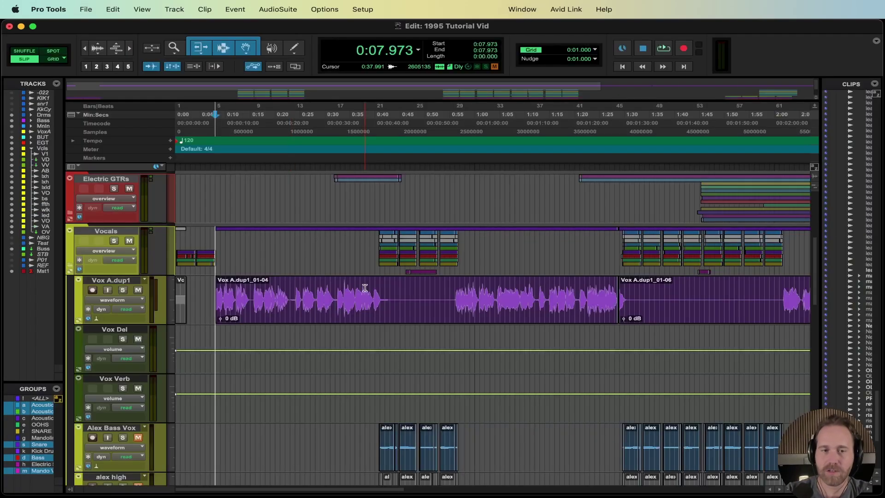
{"action": "scroll", "coordinate": [368, 278], "scroll_direction": "down", "scroll_amount": 5}
{"action": "key", "text": "Return"}
{"action": "key", "text": "space"}
{"action": "key", "text": "super+equal"}
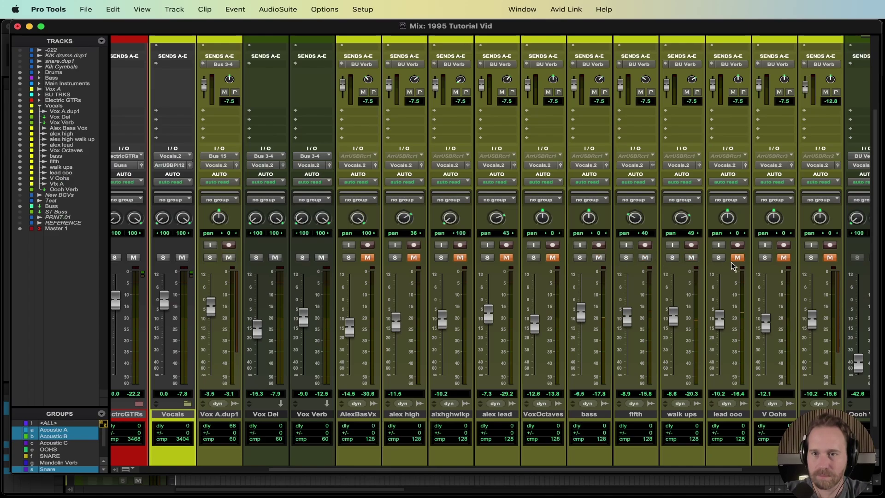
{"action": "scroll", "coordinate": [592, 291], "scroll_direction": "up", "scroll_amount": 3}
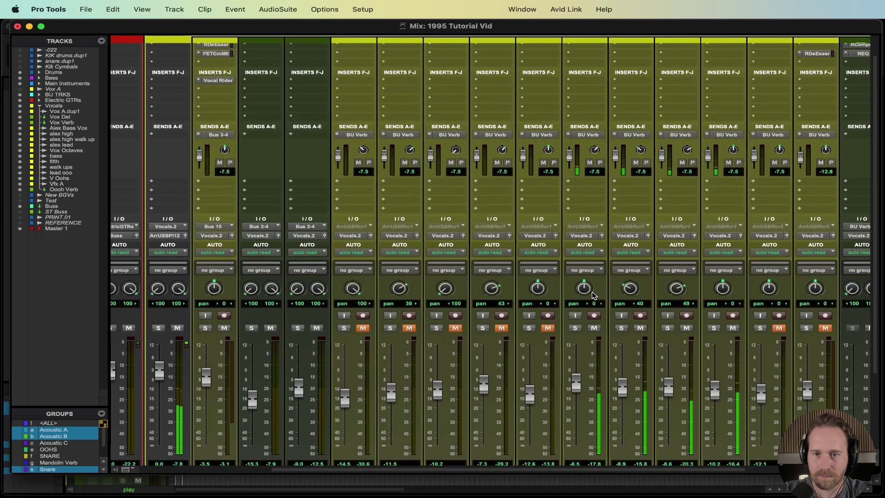
Step: Copy F6-RTA from Vox A.dup1 to insert B of bass, fifth, walk ups and lead ooo, and check the copy on bass
{"action": "scroll", "coordinate": [593, 295], "scroll_direction": "up", "scroll_amount": 2}
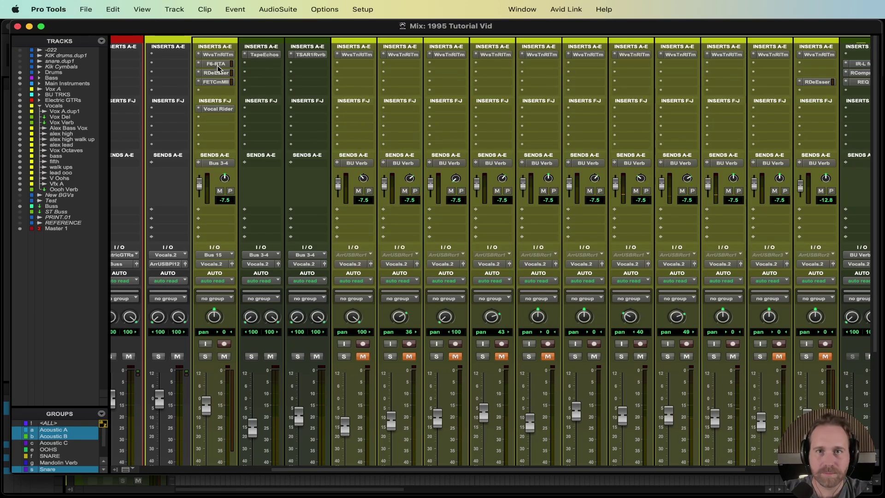
{"action": "left_click_drag", "start_coordinate": [586, 69], "coordinate": [585, 69]}
{"action": "left_click", "coordinate": [626, 69]}
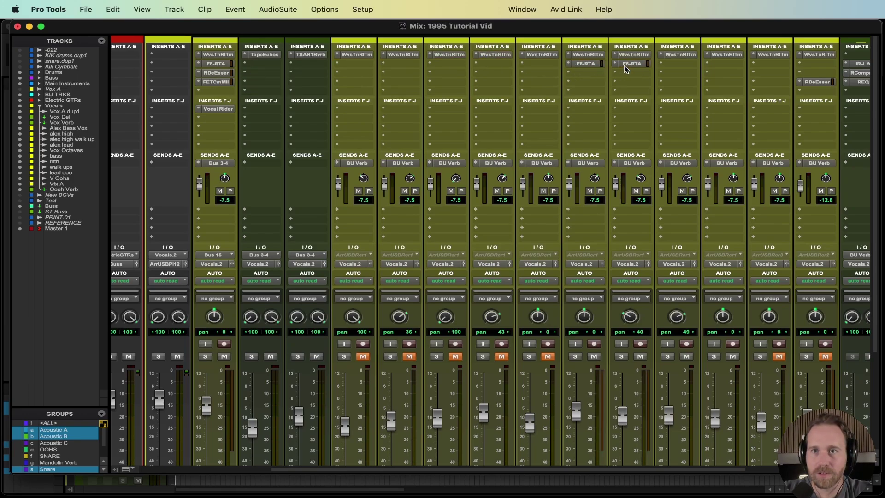
{"action": "left_click", "coordinate": [674, 67]}
{"action": "left_click", "coordinate": [710, 66]}
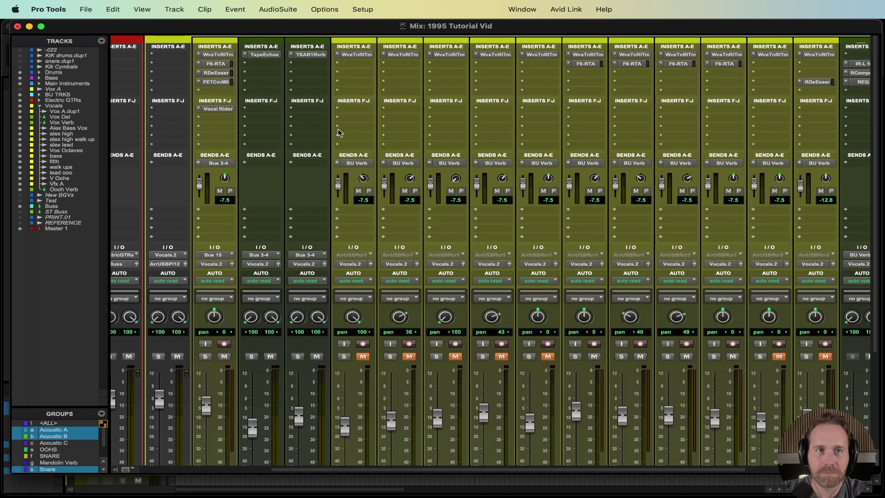
{"action": "left_click", "coordinate": [595, 69]}
{"action": "key", "text": "super+w"}
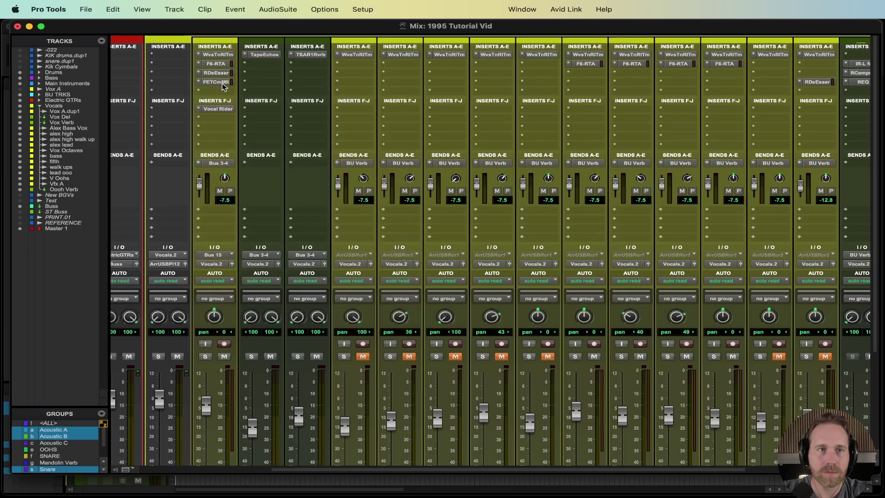
Step: Copy the FET Compressor from Vox A.dup1 to insert C of bass, fifth, walk ups and lead ooo
{"action": "left_click", "coordinate": [593, 73]}
{"action": "left_click", "coordinate": [636, 72]}
{"action": "left_click", "coordinate": [676, 73]}
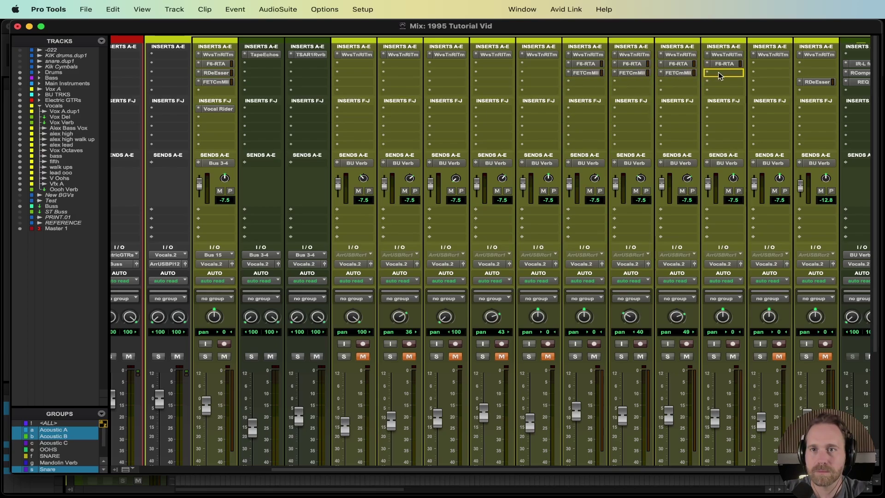
Step: Raise the Oooh Verb fader to about -11.3 while playing the backing vocals
{"action": "scroll", "coordinate": [738, 138], "scroll_direction": "down", "scroll_amount": 5}
{"action": "scroll", "coordinate": [738, 138], "scroll_direction": "right", "scroll_amount": 5}
{"action": "scroll", "coordinate": [656, 361], "scroll_direction": "right", "scroll_amount": 2}
{"action": "scroll", "coordinate": [657, 361], "scroll_direction": "down", "scroll_amount": 1}
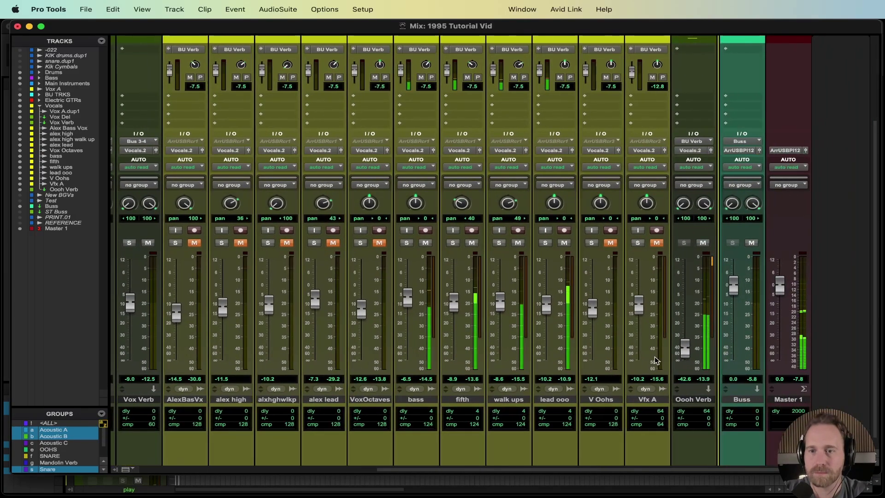
{"action": "left_click_drag", "start_coordinate": [688, 354], "coordinate": [687, 312]}
{"action": "scroll", "coordinate": [549, 272], "scroll_direction": "up", "scroll_amount": 2}
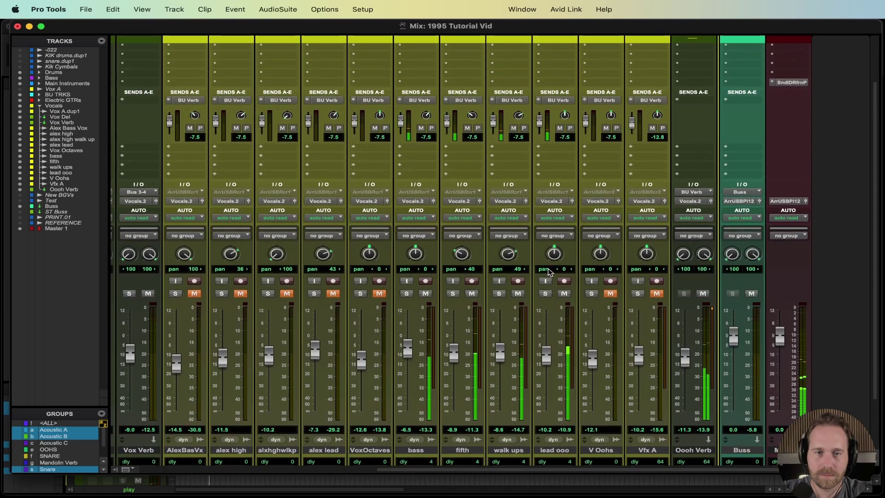
{"action": "scroll", "coordinate": [507, 258], "scroll_direction": "left", "scroll_amount": 3}
{"action": "scroll", "coordinate": [464, 245], "scroll_direction": "down", "scroll_amount": 2}
{"action": "scroll", "coordinate": [464, 244], "scroll_direction": "left", "scroll_amount": 1}
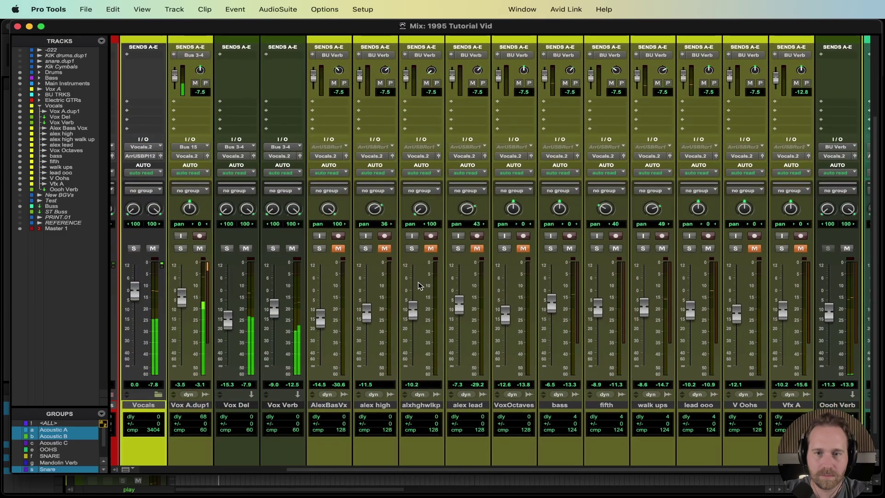
Step: Copy F6-RTA and the FET Compressor from lead ooo to inserts B and C of Vfx A
{"action": "scroll", "coordinate": [495, 348], "scroll_direction": "up", "scroll_amount": 5}
{"action": "scroll", "coordinate": [494, 348], "scroll_direction": "right", "scroll_amount": 2}
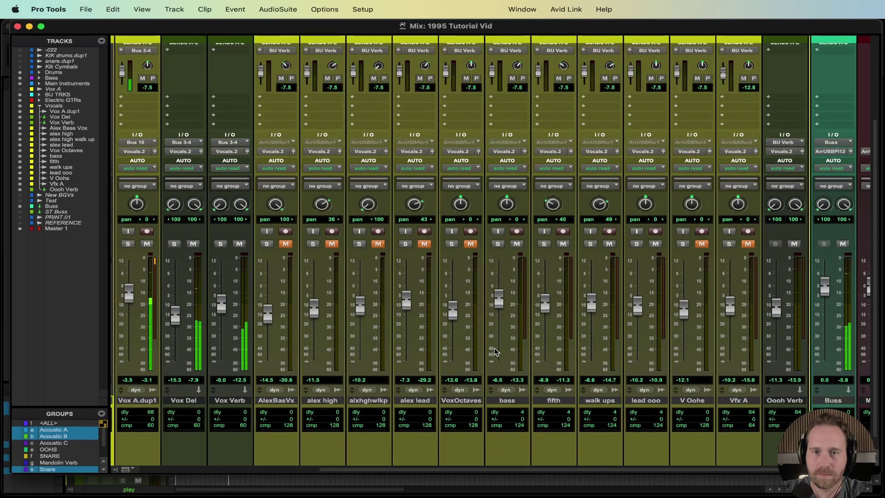
{"action": "scroll", "coordinate": [407, 235], "scroll_direction": "right", "scroll_amount": 1}
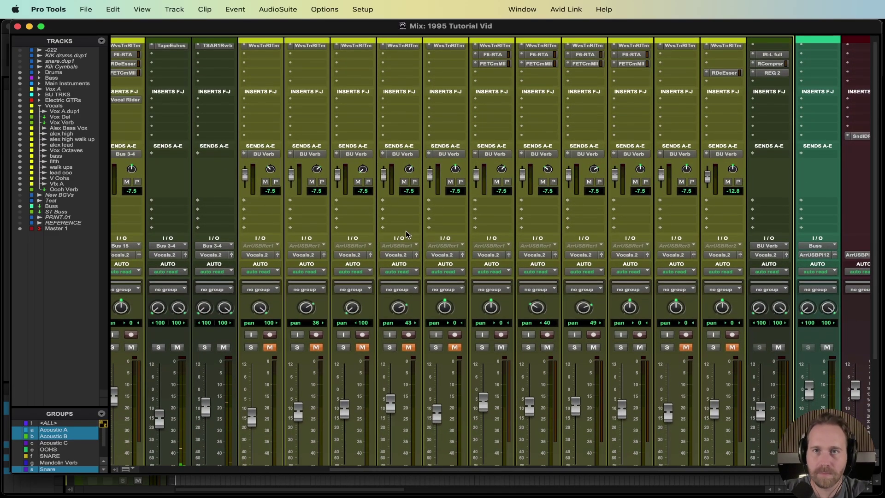
{"action": "scroll", "coordinate": [424, 145], "scroll_direction": "right", "scroll_amount": 2}
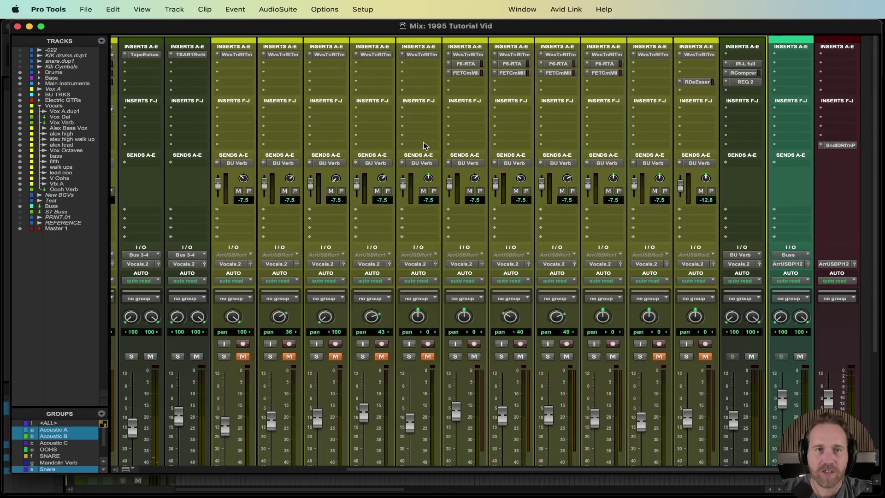
{"action": "scroll", "coordinate": [439, 134], "scroll_direction": "left", "scroll_amount": 1}
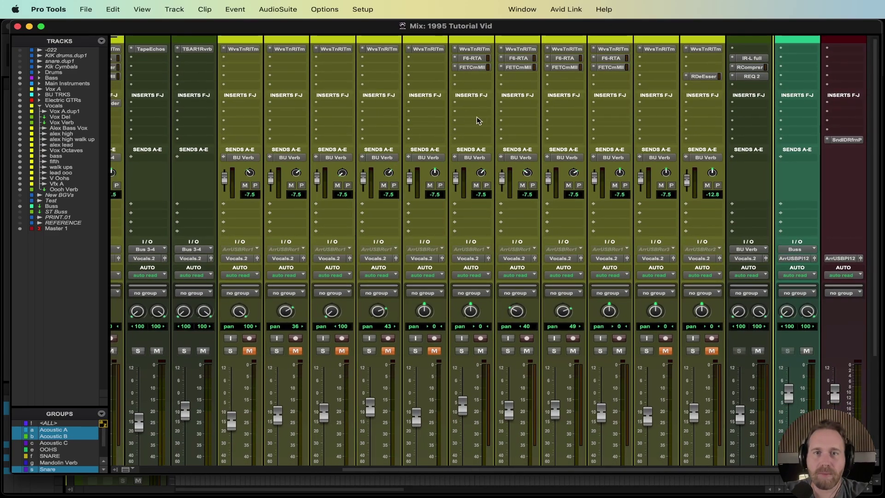
{"action": "scroll", "coordinate": [240, 111], "scroll_direction": "left", "scroll_amount": 6}
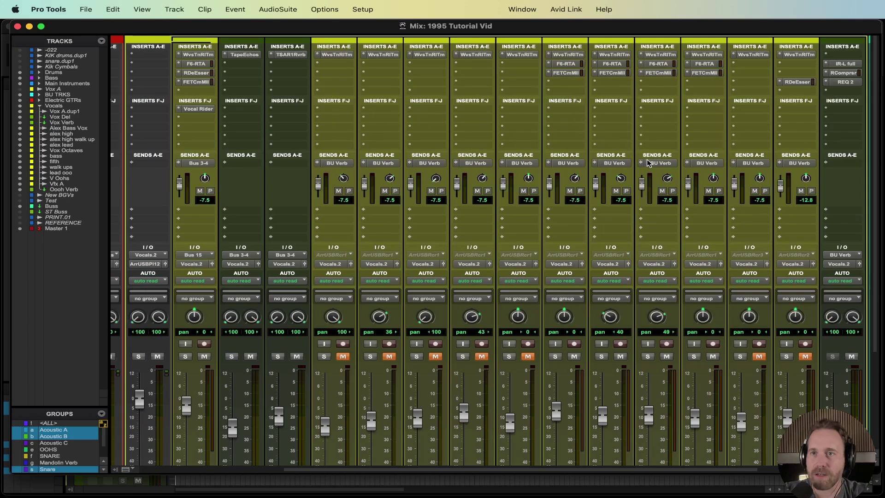
{"action": "scroll", "coordinate": [647, 159], "scroll_direction": "right", "scroll_amount": 5}
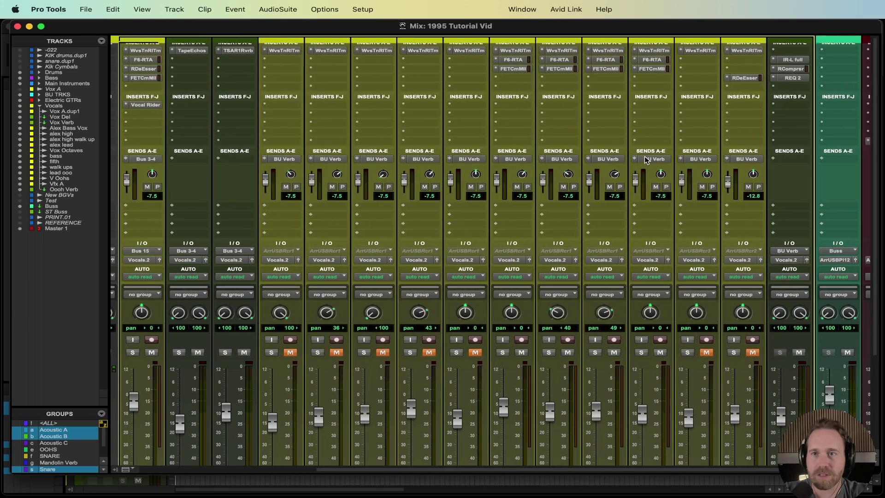
{"action": "scroll", "coordinate": [644, 156], "scroll_direction": "right", "scroll_amount": 3}
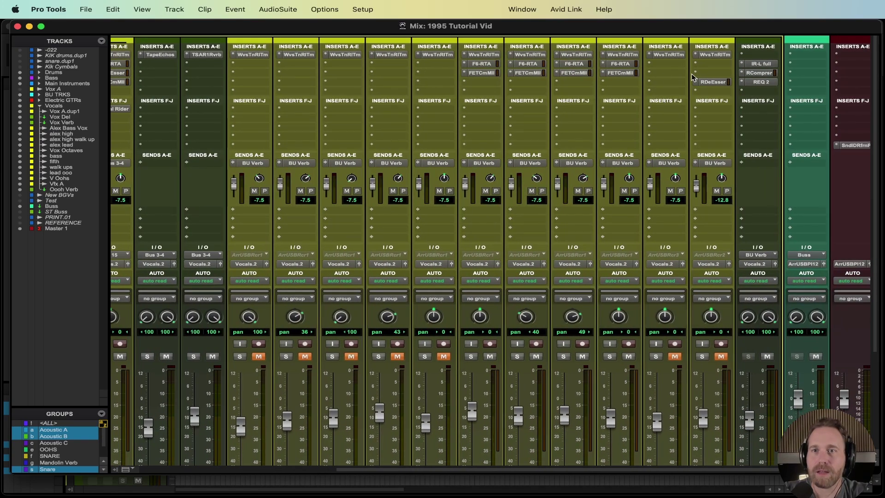
{"action": "left_click_drag", "start_coordinate": [708, 67], "coordinate": [709, 67]}
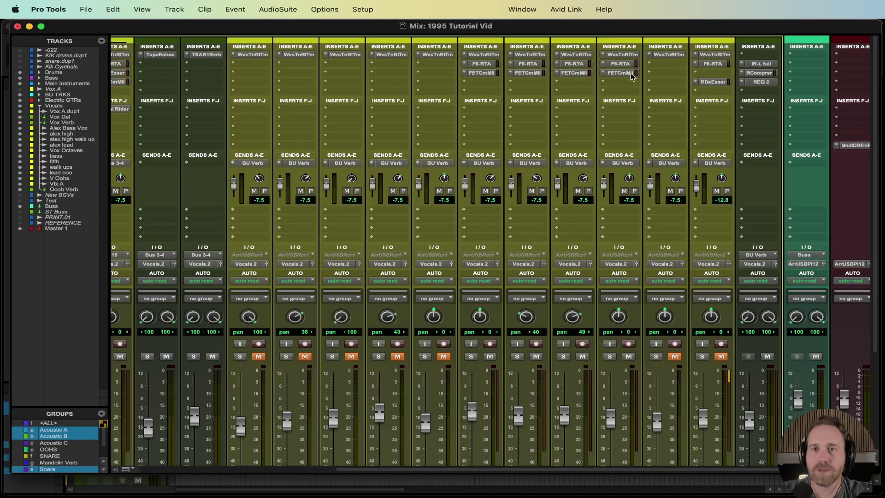
Step: Play the session from just before the first Vfx A clip and unmute the Vfx A track
{"action": "key", "text": "super+equal"}
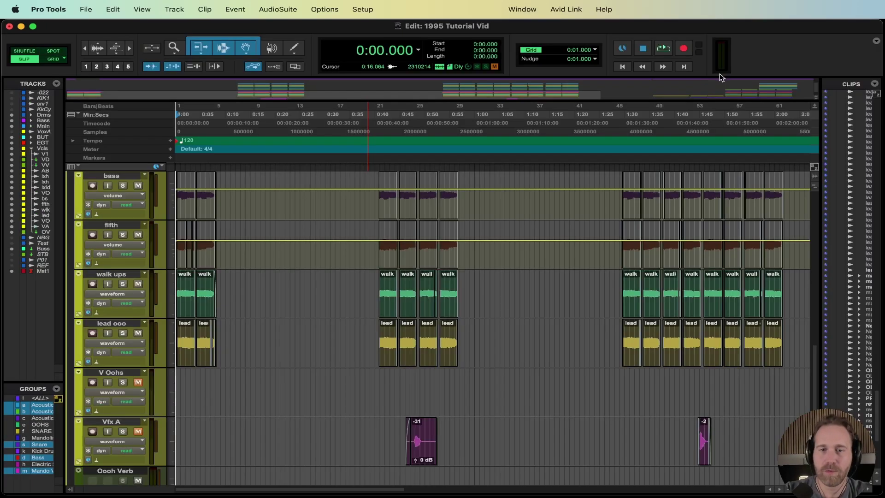
{"action": "scroll", "coordinate": [415, 286], "scroll_direction": "down", "scroll_amount": 3}
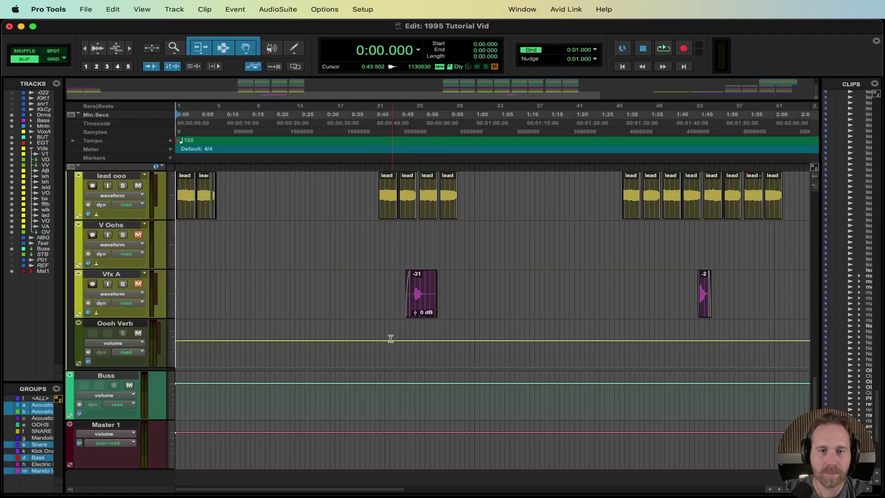
{"action": "left_click", "coordinate": [404, 301]}
{"action": "key", "text": "space"}
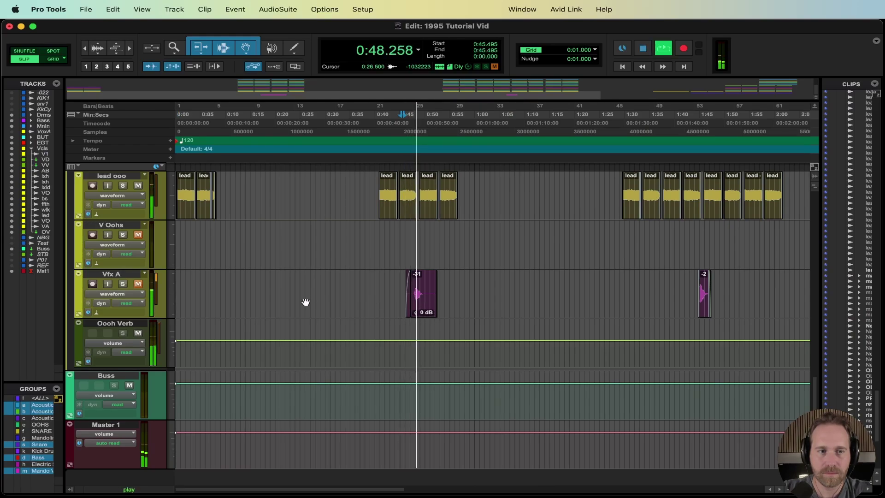
{"action": "key", "text": "space"}
{"action": "key", "text": "space"}
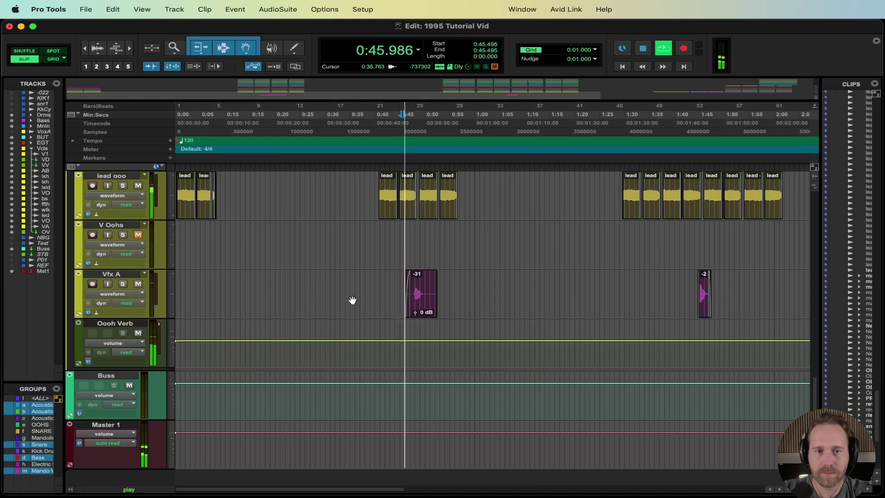
Step: Lower the Vfx A fader to about -10.6 and unmute Alex Bass Vox, alex high, alex high walk up, alex lead and Vox Octaves
{"action": "key", "text": "super+equal"}
{"action": "scroll", "coordinate": [526, 378], "scroll_direction": "down", "scroll_amount": 3}
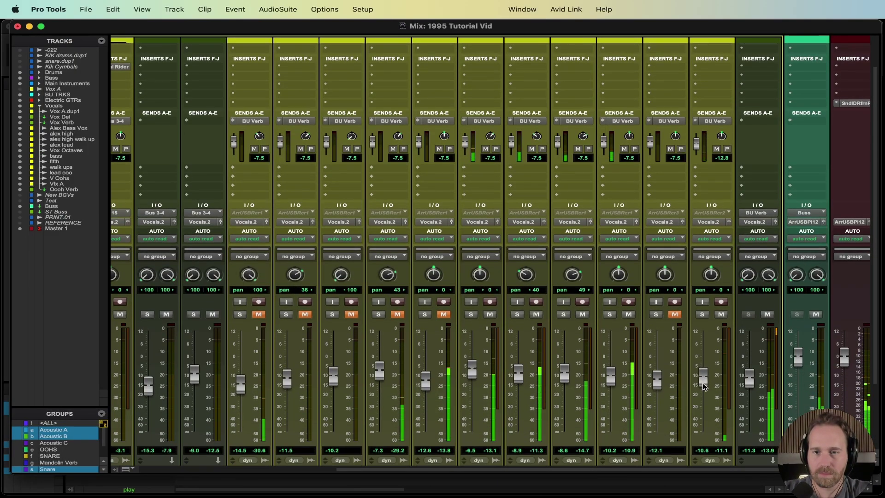
{"action": "scroll", "coordinate": [385, 318], "scroll_direction": "up", "scroll_amount": 3}
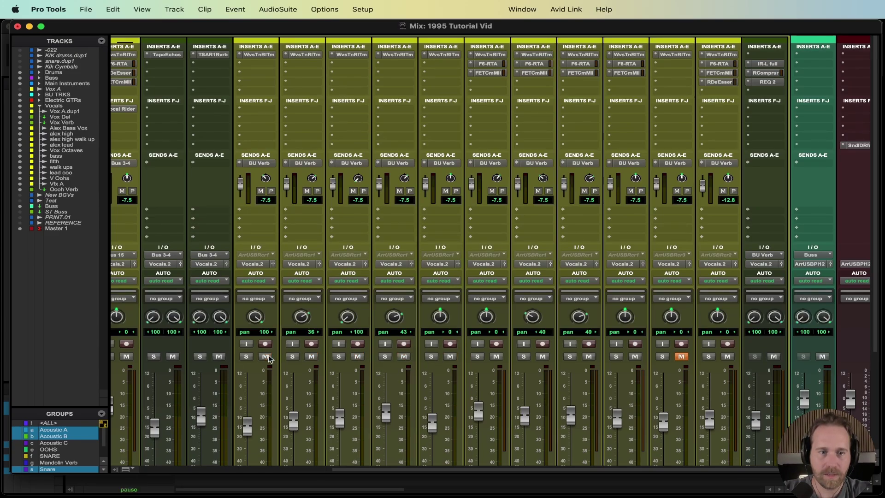
Step: Copy F6-RTA and the FET Compressor from bass to inserts B and C of the five tracks Alex Bass Vox through Vox Octaves, and save the session
{"action": "key", "text": "space"}
{"action": "left_click_drag", "start_coordinate": [494, 65], "coordinate": [357, 68]}
{"action": "left_click_drag", "start_coordinate": [349, 65], "coordinate": [257, 67]}
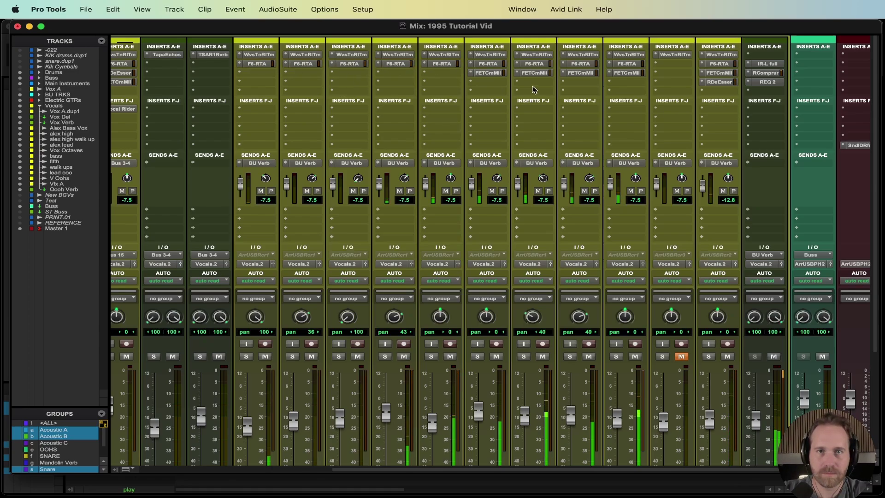
{"action": "left_click_drag", "start_coordinate": [491, 73], "coordinate": [258, 74]}
{"action": "scroll", "coordinate": [365, 169], "scroll_direction": "down", "scroll_amount": 3}
{"action": "scroll", "coordinate": [365, 170], "scroll_direction": "left", "scroll_amount": 3}
{"action": "key", "text": "super+s"}
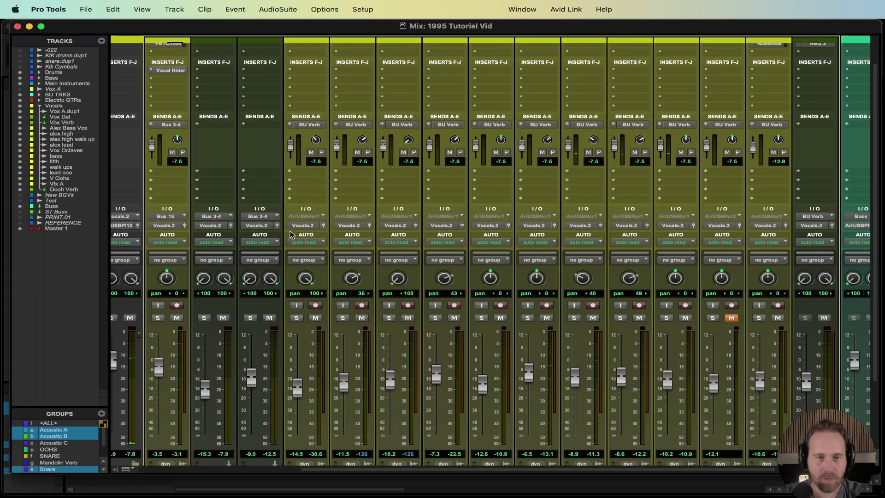
Step: Listen to the vocals during playback and examine the meters and fader levels across the lead and backing vocal tracks
{"action": "scroll", "coordinate": [239, 264], "scroll_direction": "down", "scroll_amount": 3}
{"action": "scroll", "coordinate": [240, 263], "scroll_direction": "left", "scroll_amount": 3}
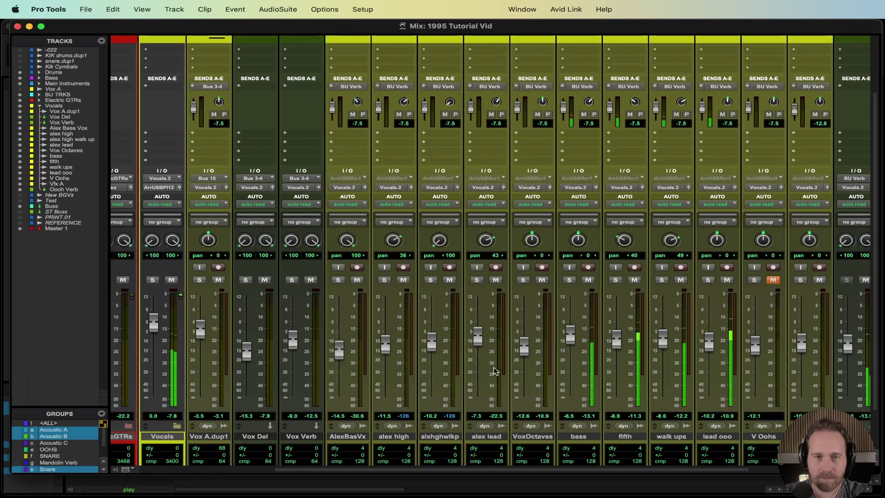
{"action": "scroll", "coordinate": [495, 371], "scroll_direction": "down", "scroll_amount": 2}
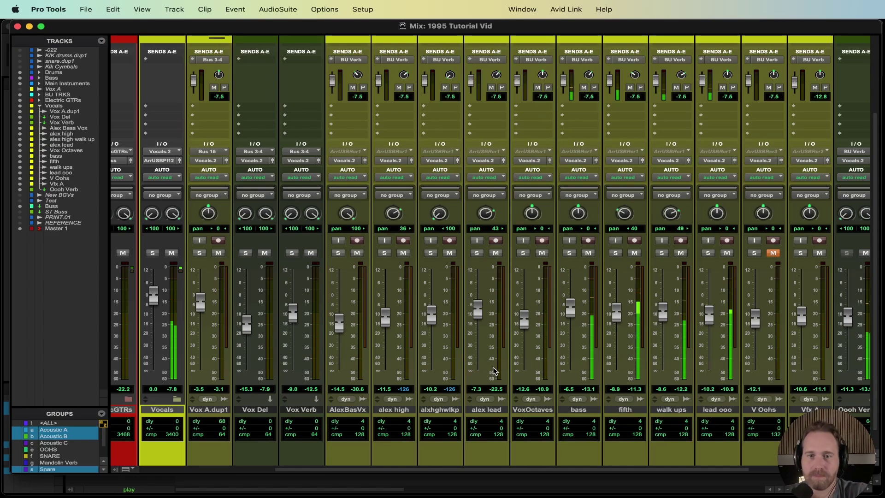
{"action": "scroll", "coordinate": [495, 371], "scroll_direction": "down", "scroll_amount": 1}
{"action": "scroll", "coordinate": [494, 370], "scroll_direction": "right", "scroll_amount": 3}
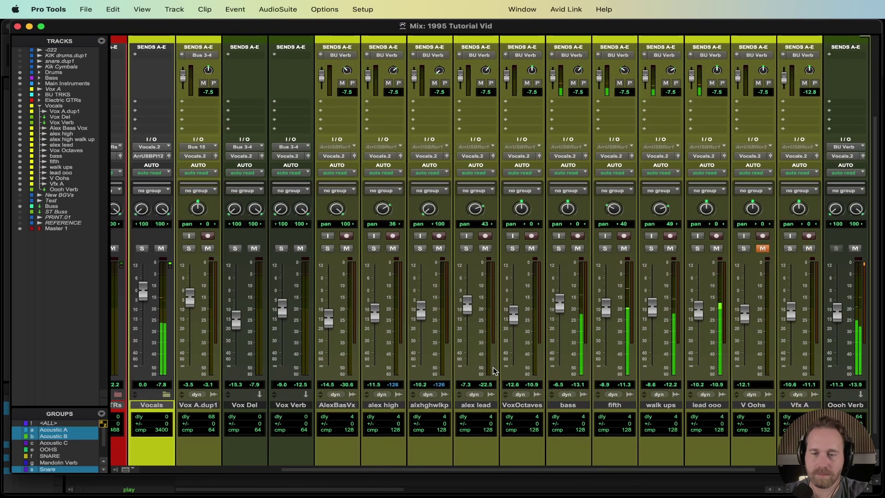
{"action": "scroll", "coordinate": [494, 371], "scroll_direction": "left", "scroll_amount": 5}
{"action": "scroll", "coordinate": [494, 371], "scroll_direction": "up", "scroll_amount": 1}
{"action": "scroll", "coordinate": [495, 370], "scroll_direction": "right", "scroll_amount": 2}
{"action": "scroll", "coordinate": [495, 370], "scroll_direction": "down", "scroll_amount": 1}
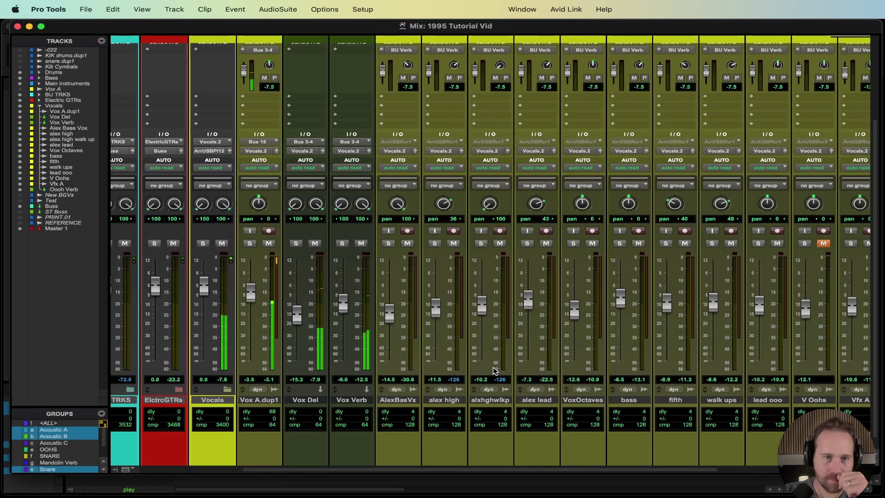
Step: Turn off band 1 in the F6-RTA on Alex Bass Vox
{"action": "scroll", "coordinate": [495, 370], "scroll_direction": "up", "scroll_amount": 6}
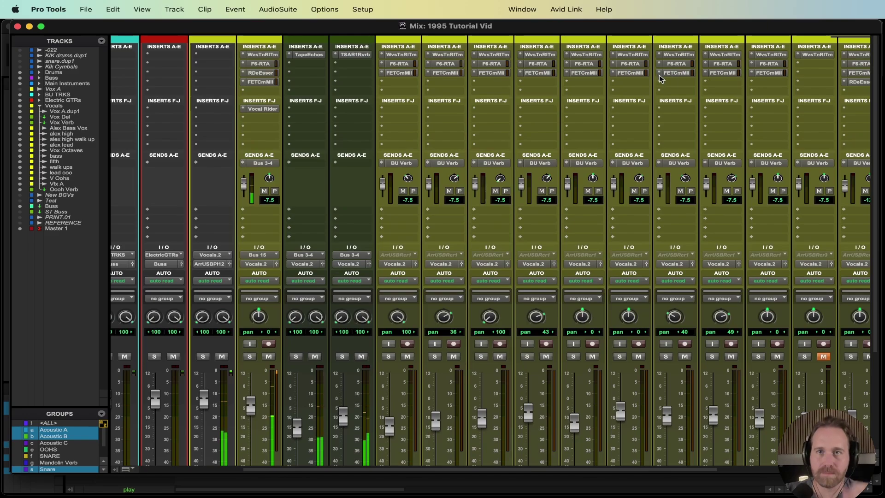
{"action": "scroll", "coordinate": [658, 68], "scroll_direction": "right", "scroll_amount": 3}
{"action": "left_click", "coordinate": [337, 64]}
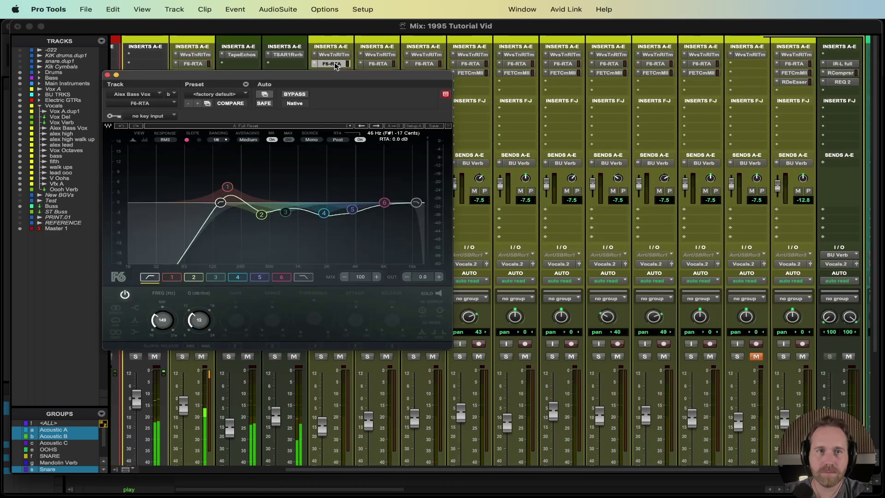
{"action": "left_click", "coordinate": [230, 188]}
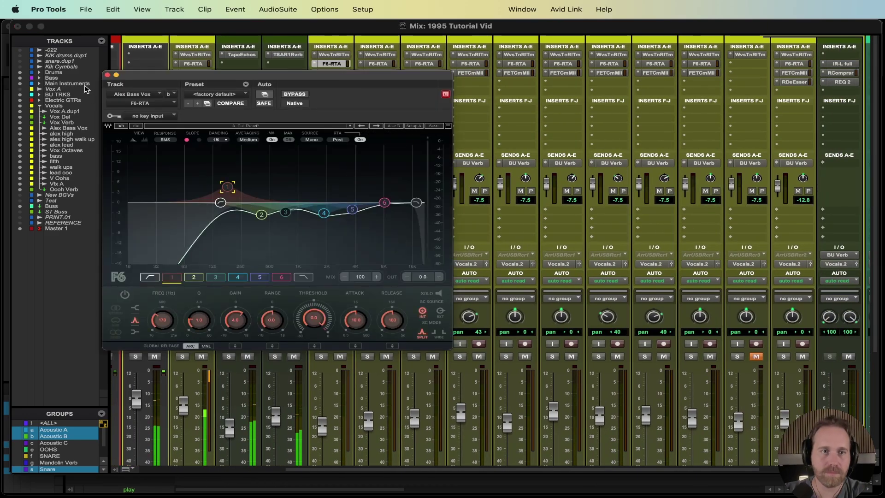
{"action": "left_click", "coordinate": [108, 75]}
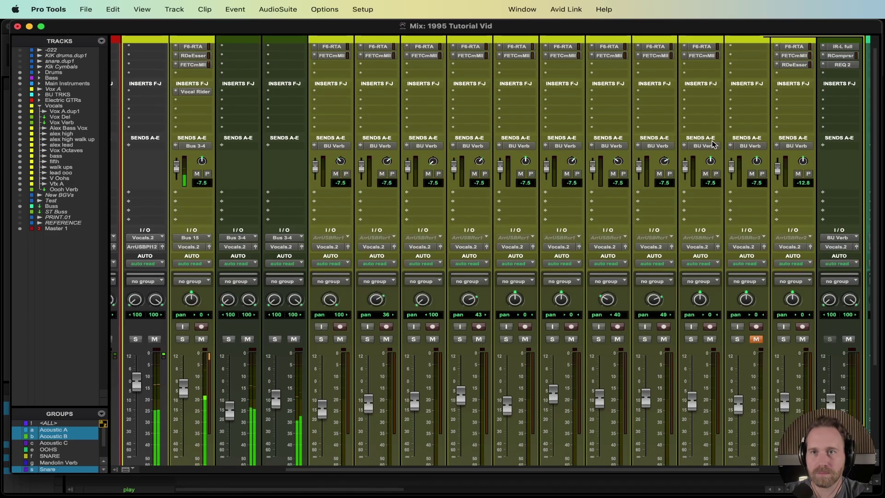
Step: Copy F6-RTA and the FET Compressor from lead ooo to inserts B and C of V Oohs, and check the F6-RTA on bass
{"action": "left_click_drag", "start_coordinate": [707, 64], "coordinate": [744, 76]}
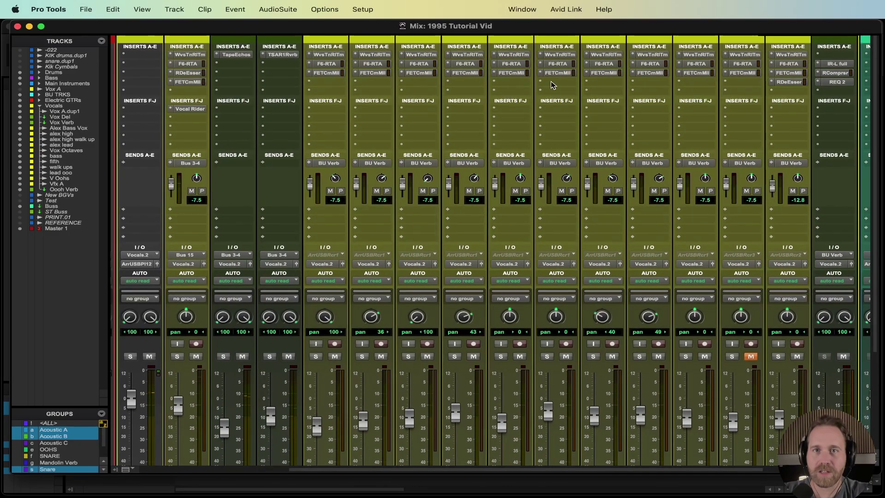
{"action": "left_click", "coordinate": [558, 64]}
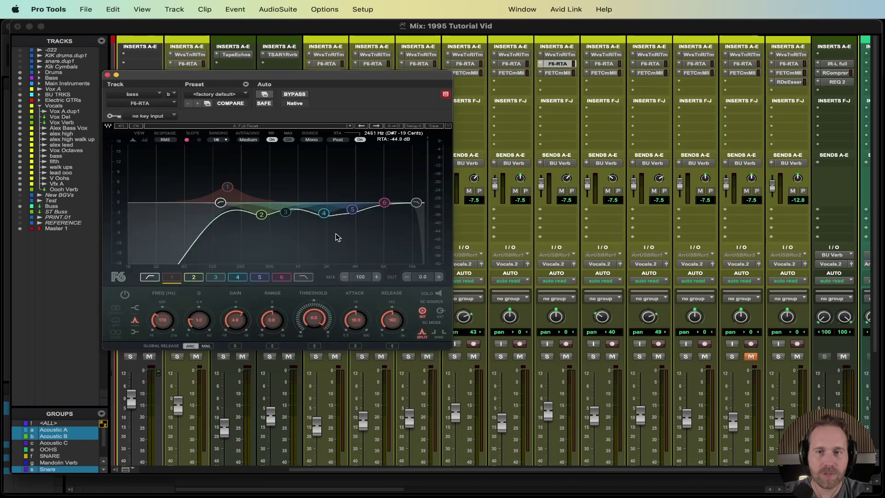
{"action": "key", "text": "space"}
{"action": "left_click", "coordinate": [108, 75]}
Step: Listen to the processed backing vocals against the lead vocal, and review the faders, sends and inserts of all vocal tracks
{"action": "scroll", "coordinate": [243, 258], "scroll_direction": "down", "scroll_amount": 3}
{"action": "scroll", "coordinate": [243, 258], "scroll_direction": "left", "scroll_amount": 2}
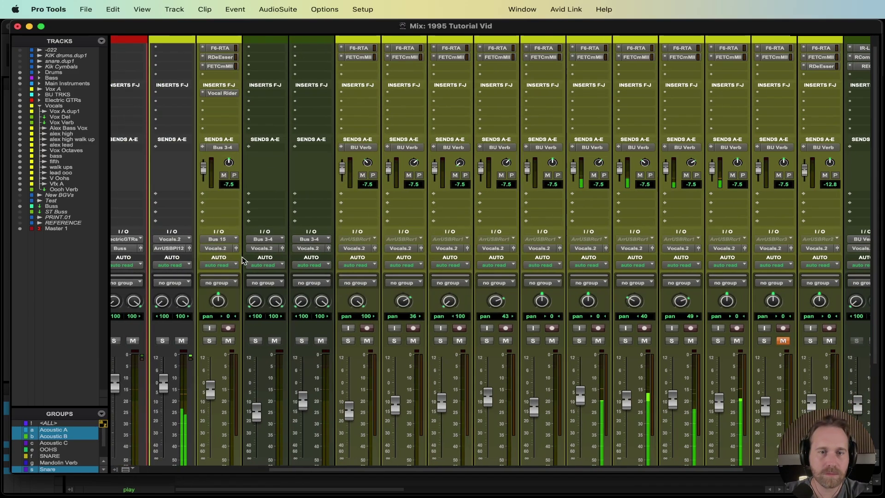
{"action": "scroll", "coordinate": [398, 346], "scroll_direction": "down", "scroll_amount": 3}
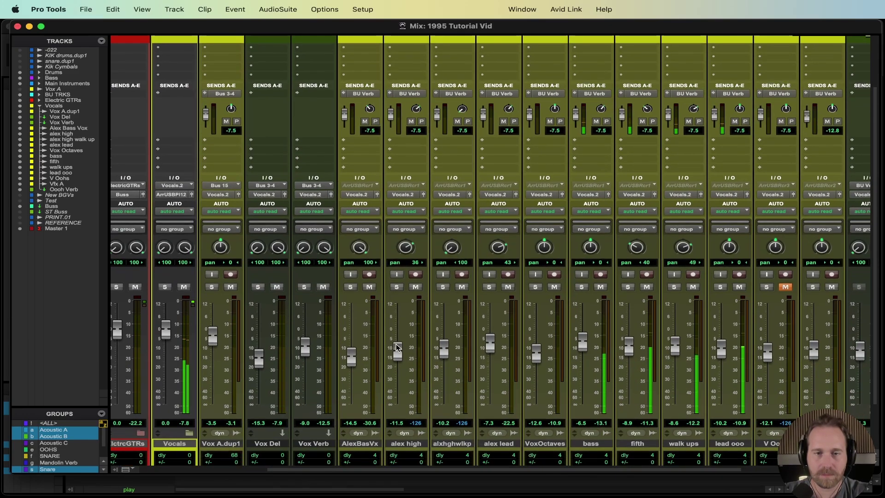
{"action": "scroll", "coordinate": [397, 347], "scroll_direction": "down", "scroll_amount": 2}
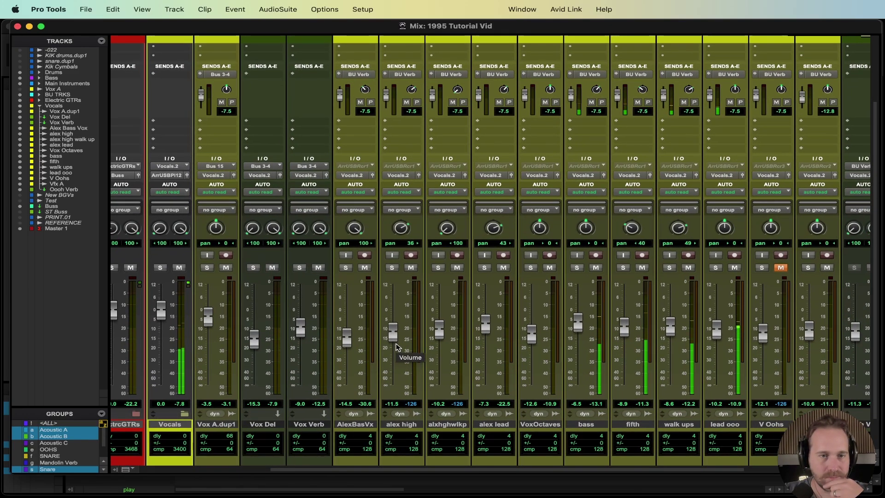
{"action": "scroll", "coordinate": [397, 347], "scroll_direction": "down", "scroll_amount": 1}
{"action": "scroll", "coordinate": [396, 346], "scroll_direction": "left", "scroll_amount": 1}
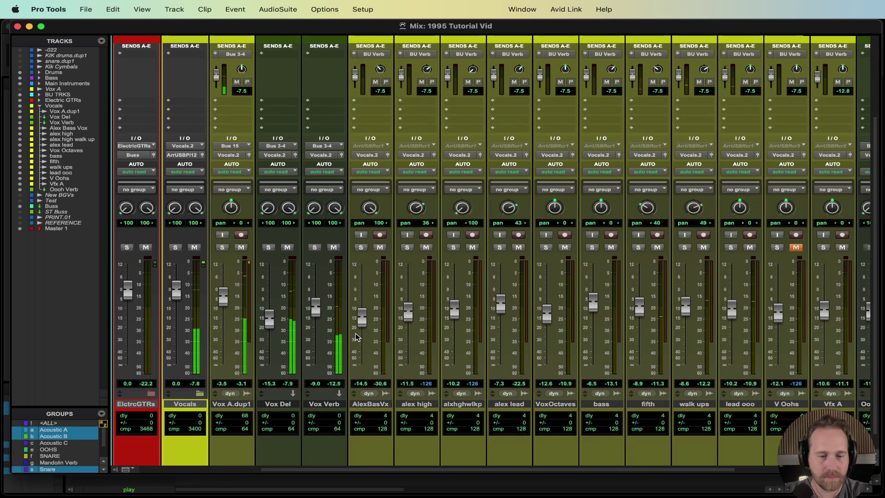
{"action": "scroll", "coordinate": [284, 214], "scroll_direction": "up", "scroll_amount": 5}
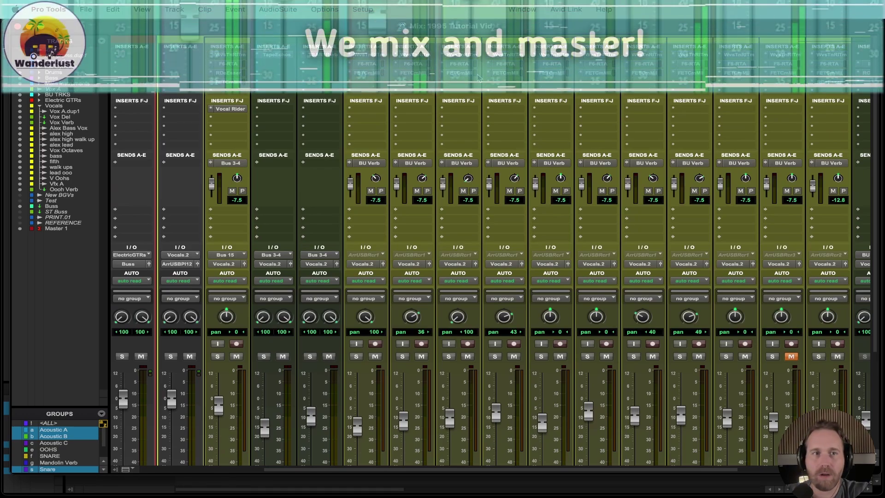
{"action": "scroll", "coordinate": [479, 78], "scroll_direction": "right", "scroll_amount": 5}
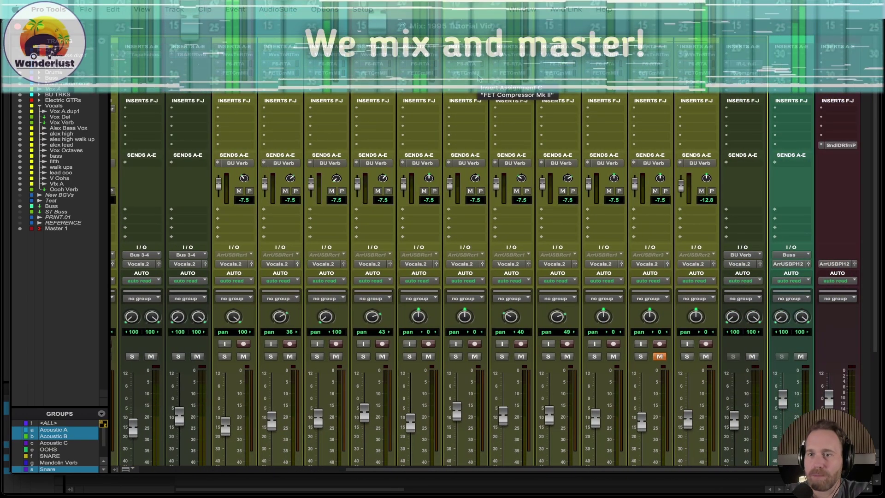
{"action": "scroll", "coordinate": [479, 78], "scroll_direction": "left", "scroll_amount": 2}
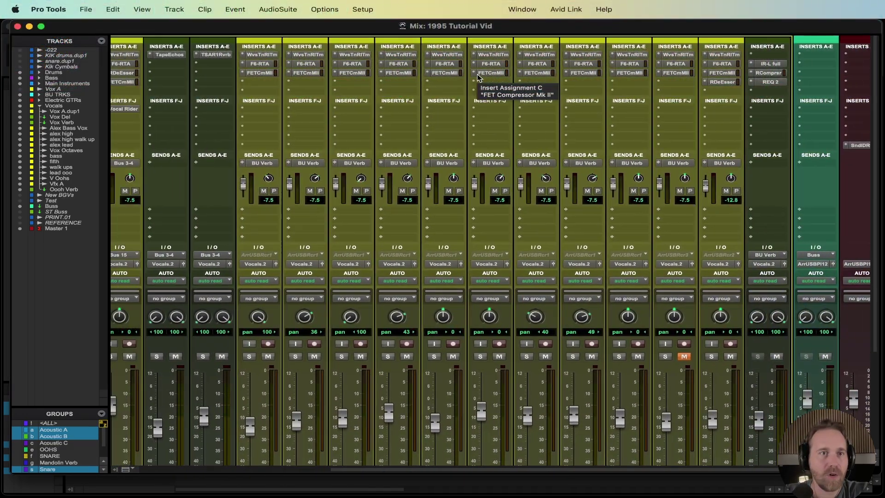